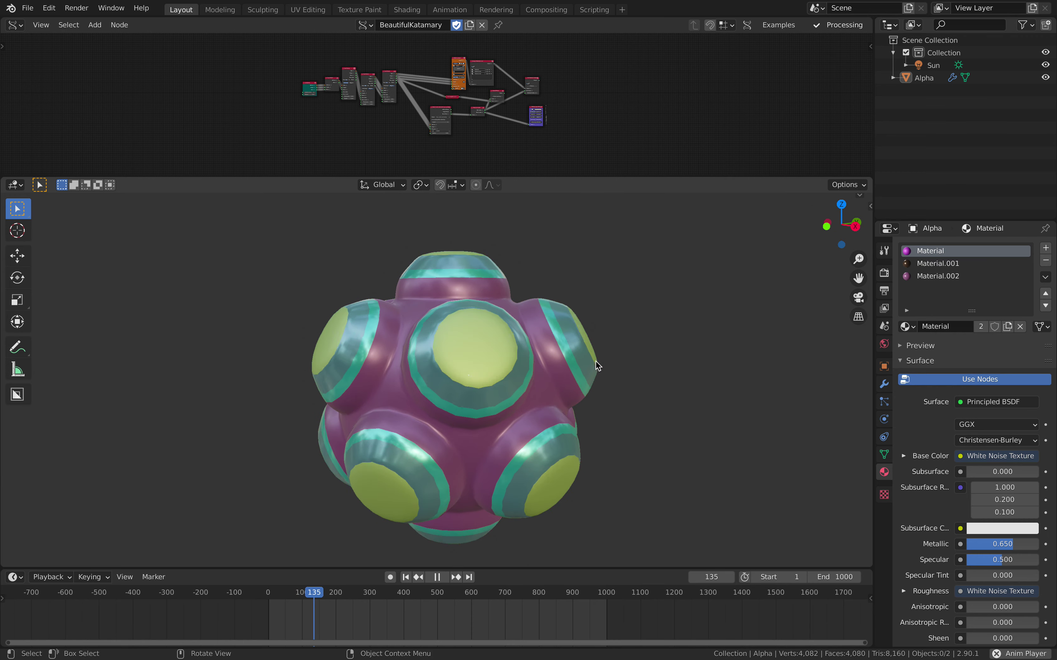
Watch the ball's animated colour bands from several sides at different timeline frames, and stop playback.
{"action": "middle_click_drag", "start_coordinate": [571, 122], "coordinate": [542, 115]}
{"action": "middle_click_drag", "start_coordinate": [590, 339], "coordinate": [494, 357]}
{"action": "left_click", "coordinate": [407, 596]}
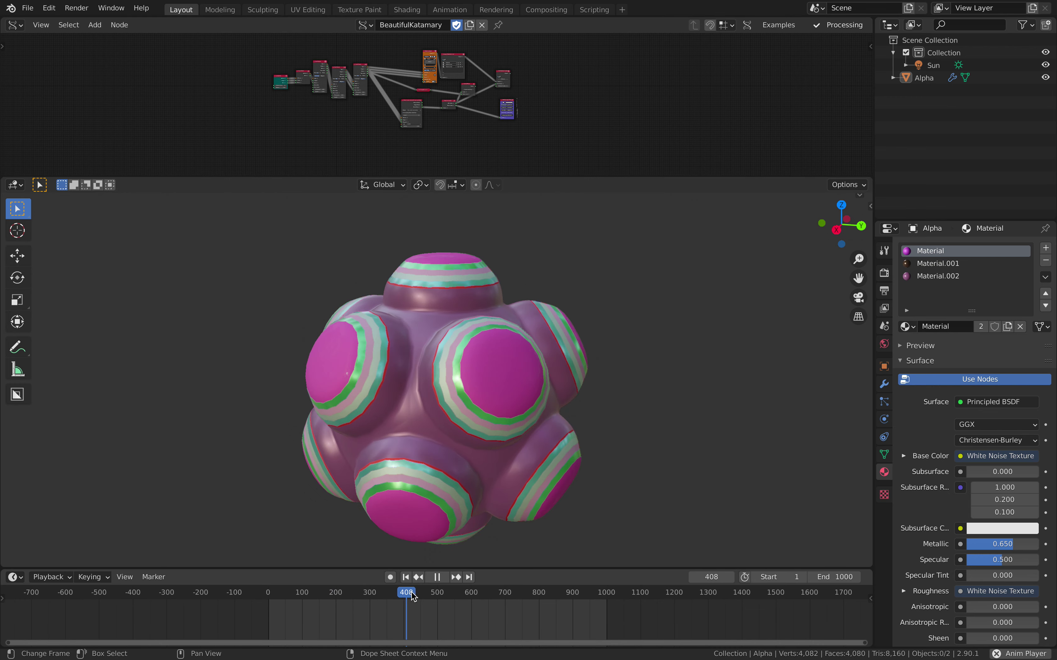
{"action": "left_click", "coordinate": [472, 597]}
{"action": "middle_click_drag", "start_coordinate": [499, 464], "coordinate": [529, 351]}
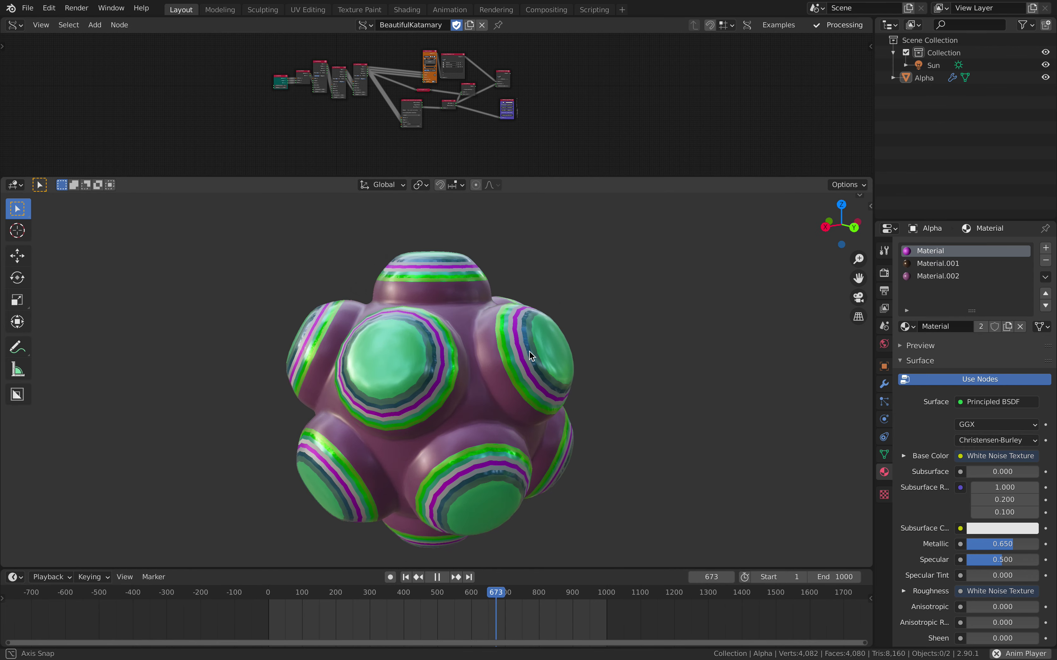
{"action": "key", "text": "space"}
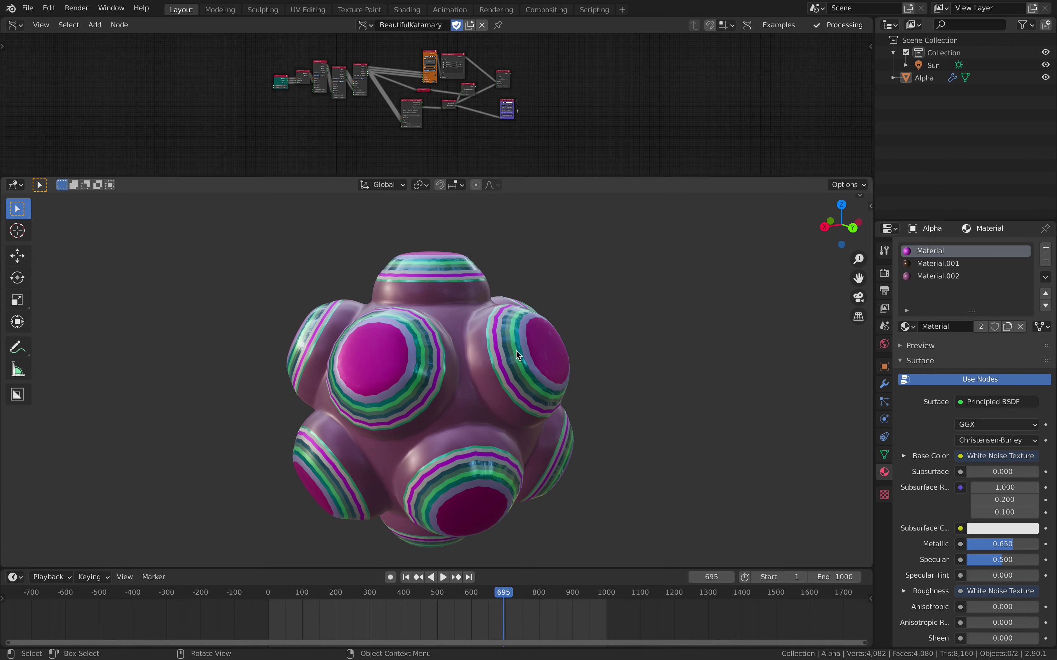
Switch to the Google Images results for katamari ball and browse the reference pictures.
{"action": "key", "text": "ctrl+Right"}
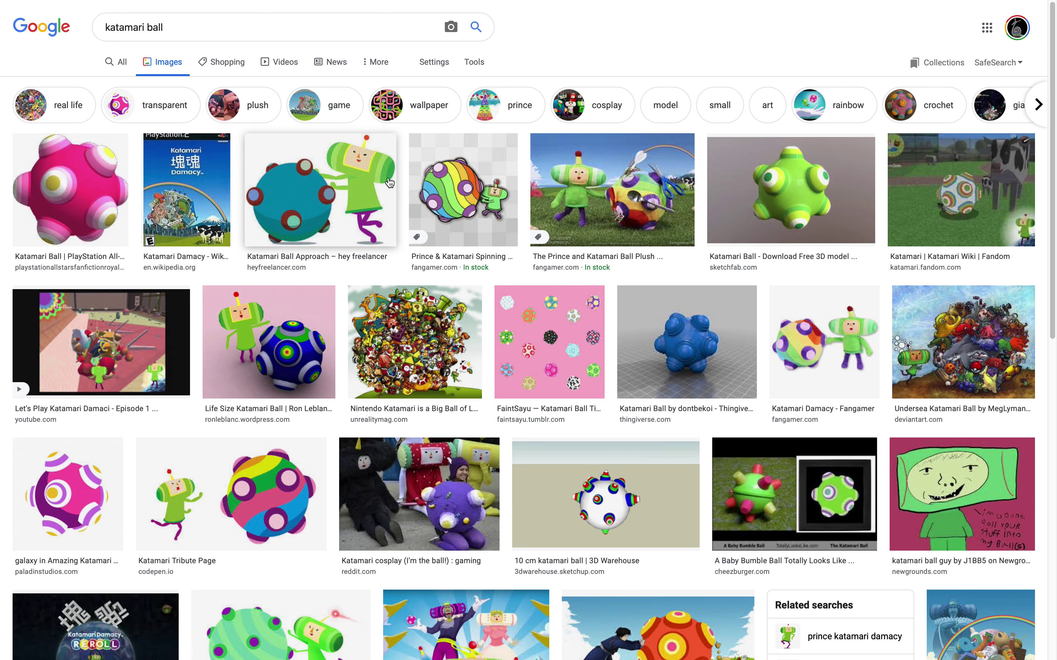
{"action": "scroll", "coordinate": [526, 328], "scroll_direction": "down", "scroll_amount": 3}
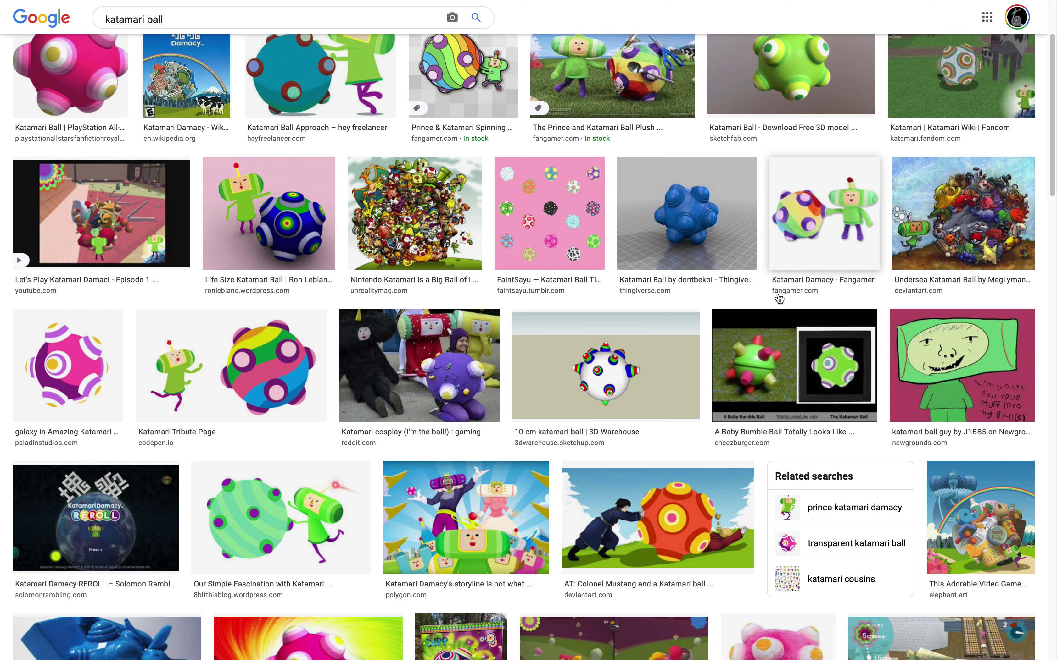
{"action": "scroll", "coordinate": [290, 306], "scroll_direction": "down", "scroll_amount": 6}
{"action": "scroll", "coordinate": [407, 320], "scroll_direction": "down", "scroll_amount": 3}
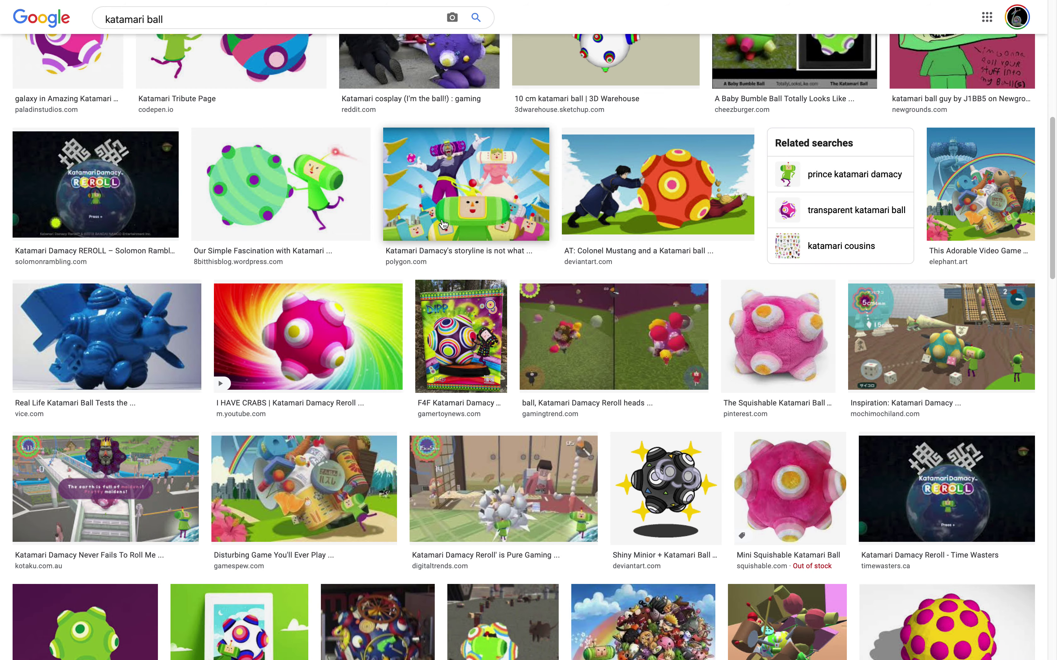
{"action": "scroll", "coordinate": [722, 236], "scroll_direction": "up", "scroll_amount": 2}
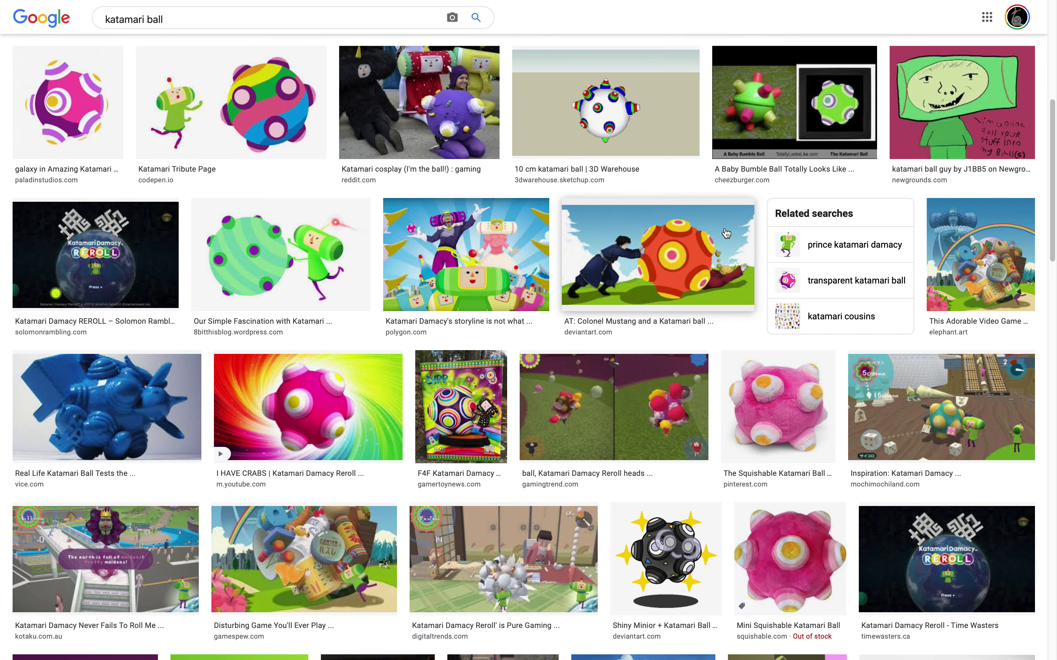
{"action": "scroll", "coordinate": [754, 248], "scroll_direction": "up", "scroll_amount": 10}
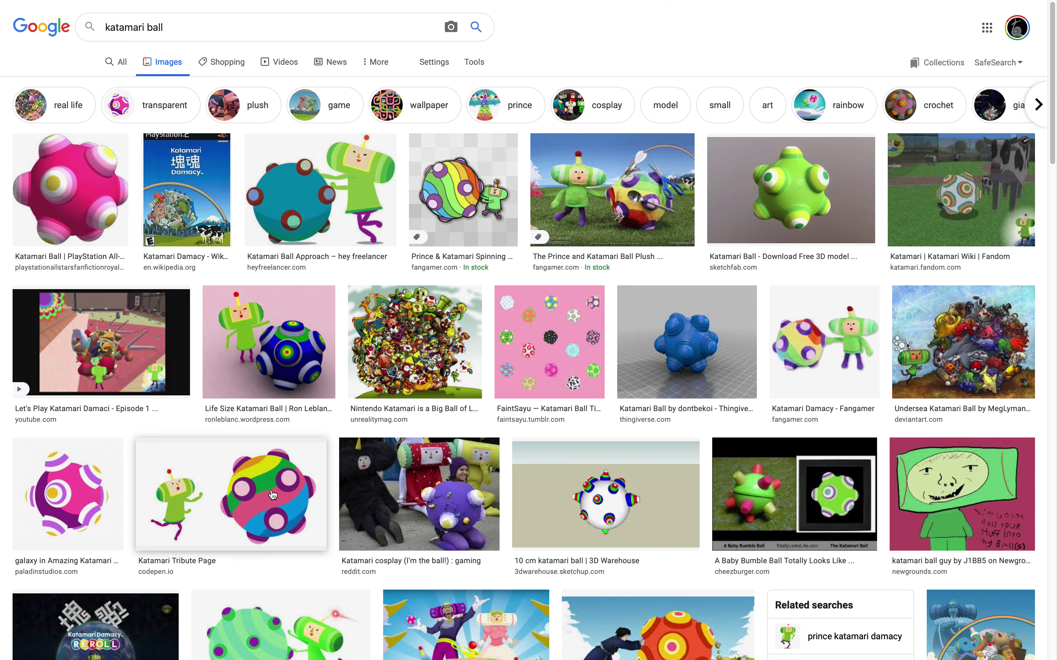
{"action": "scroll", "coordinate": [259, 499], "scroll_direction": "down", "scroll_amount": 4}
{"action": "scroll", "coordinate": [262, 406], "scroll_direction": "down", "scroll_amount": 7}
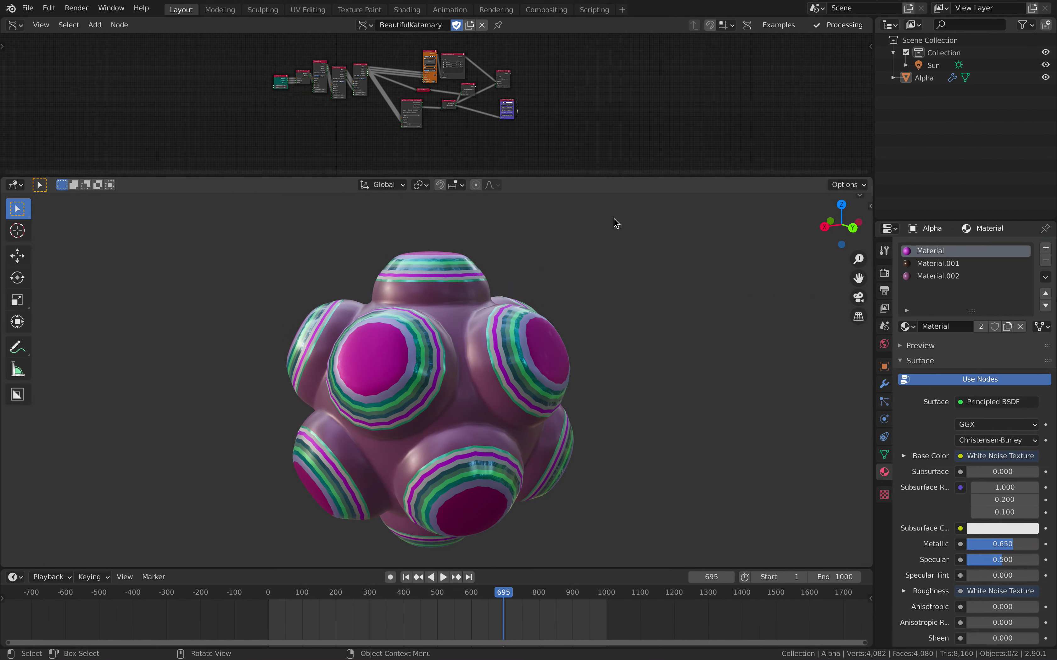
Return to Blender, enlarge the node editor, and compare the ball's colour bands at frames 111 and 219.
{"action": "left_click_drag", "start_coordinate": [613, 175], "coordinate": [611, 271]}
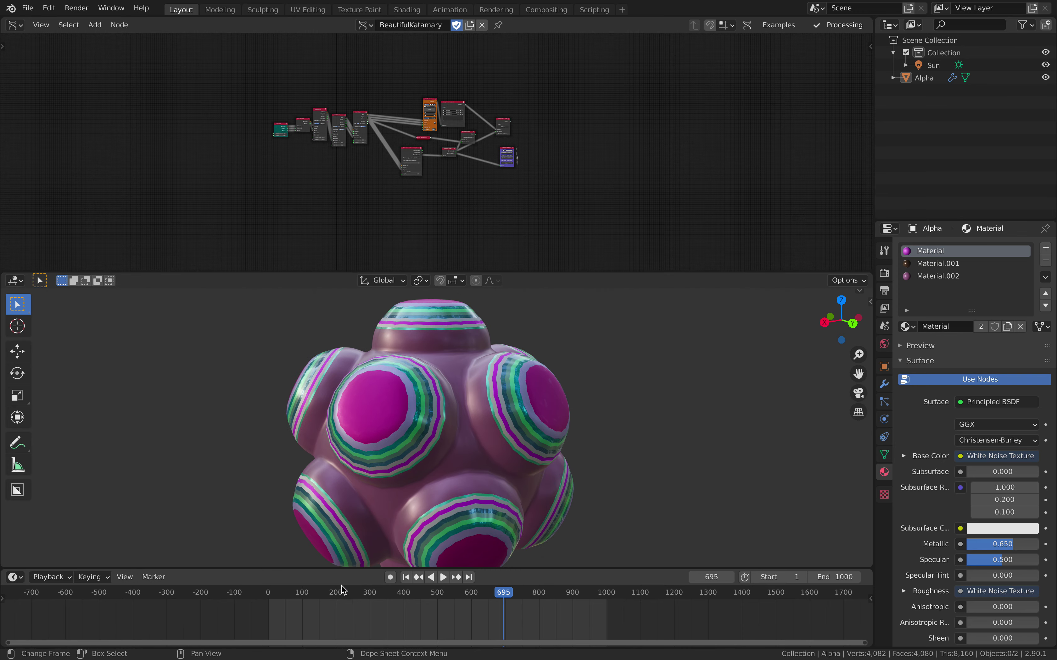
{"action": "left_click", "coordinate": [316, 591]}
{"action": "key", "text": "space"}
{"action": "left_click_drag", "start_coordinate": [310, 590], "coordinate": [306, 590]}
{"action": "middle_click_drag", "start_coordinate": [486, 456], "coordinate": [404, 485]}
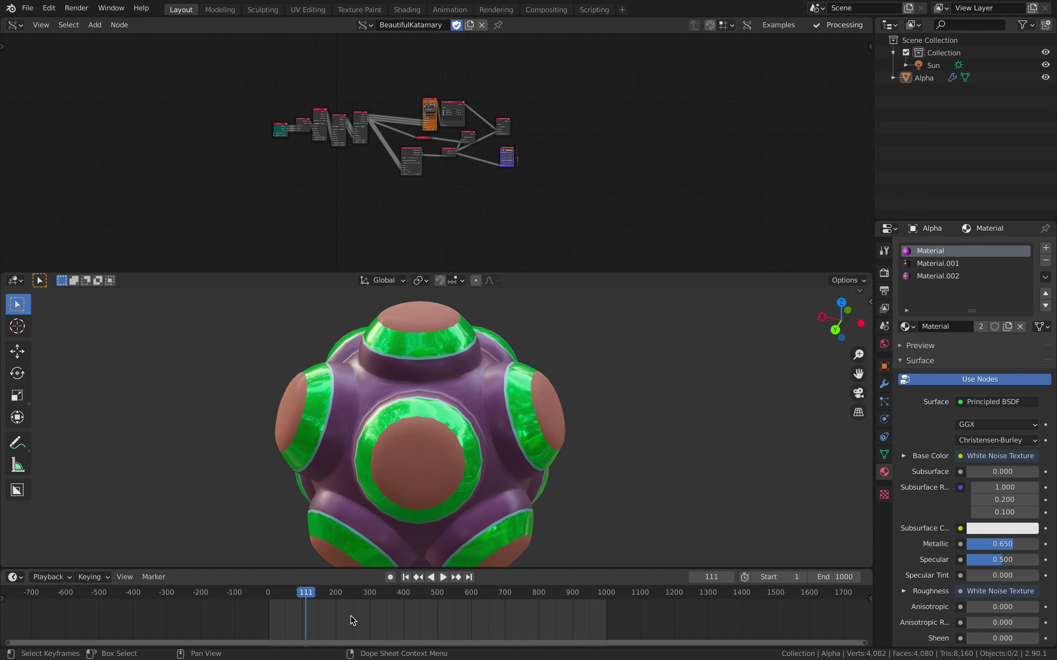
{"action": "left_click", "coordinate": [340, 594]}
{"action": "middle_click_drag", "start_coordinate": [456, 463], "coordinate": [493, 392]}
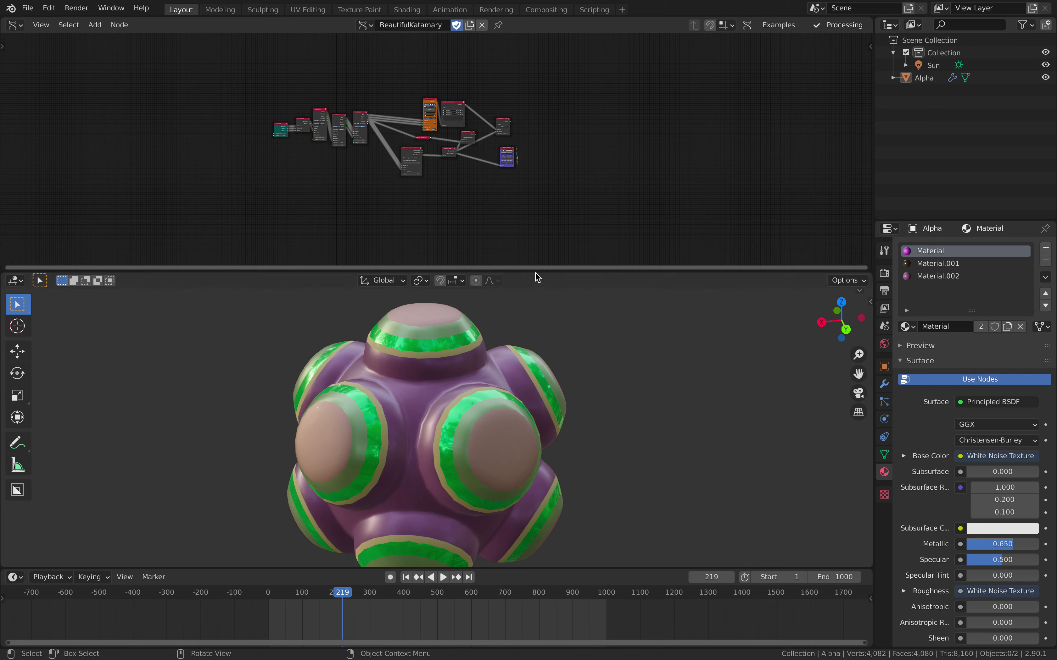
Enlarge the node editor further and reposition the IcoSphere and Dual Mesh nodes at the start of the chain.
{"action": "left_click_drag", "start_coordinate": [535, 273], "coordinate": [542, 347]}
{"action": "scroll", "coordinate": [531, 251], "scroll_direction": "up", "scroll_amount": 7}
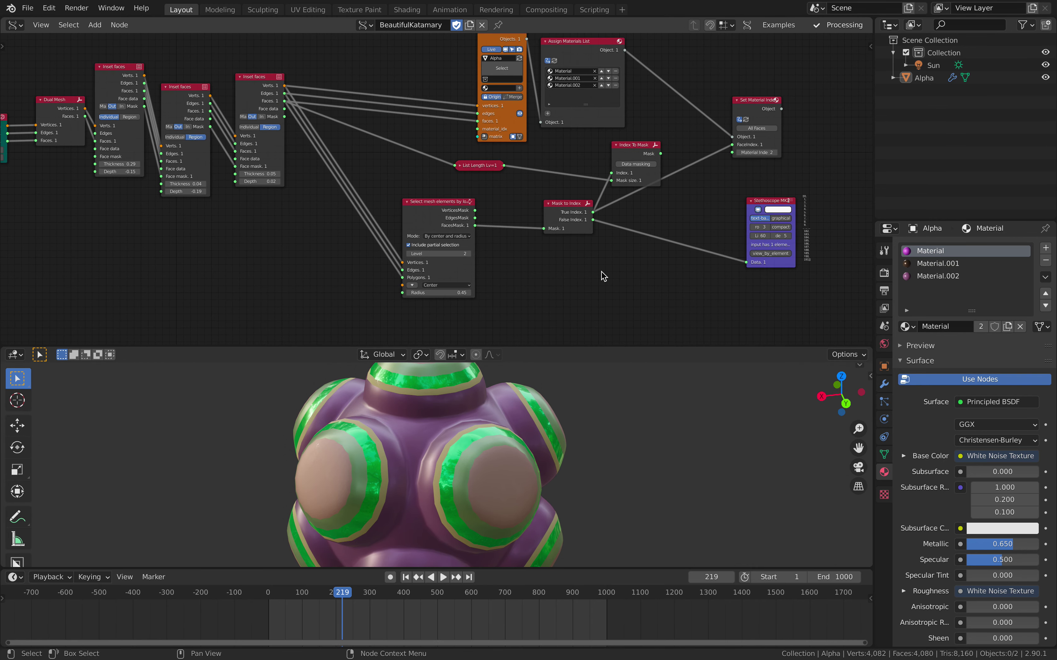
{"action": "middle_click_drag", "start_coordinate": [50, 96], "coordinate": [198, 152]}
{"action": "scroll", "coordinate": [116, 125], "scroll_direction": "up", "scroll_amount": 3}
{"action": "scroll", "coordinate": [198, 152], "scroll_direction": "up", "scroll_amount": 3}
{"action": "left_click_drag", "start_coordinate": [144, 152], "coordinate": [84, 139]}
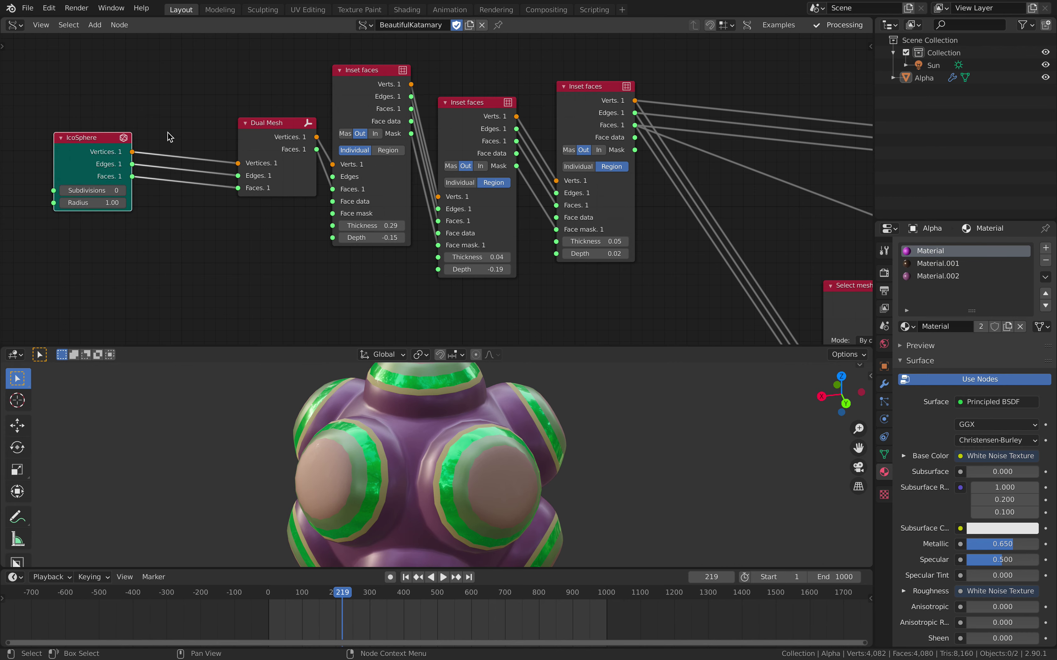
{"action": "left_click_drag", "start_coordinate": [264, 132], "coordinate": [208, 141]}
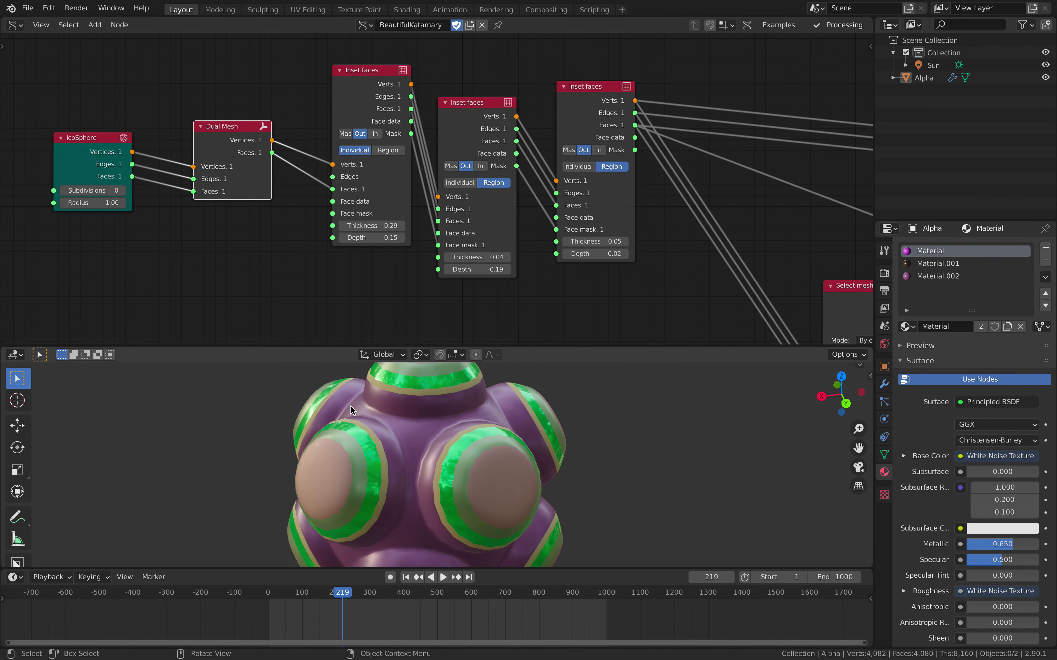
{"action": "middle_click_drag", "start_coordinate": [363, 410], "coordinate": [372, 411]}
{"action": "left_click_drag", "start_coordinate": [91, 144], "coordinate": [97, 165]}
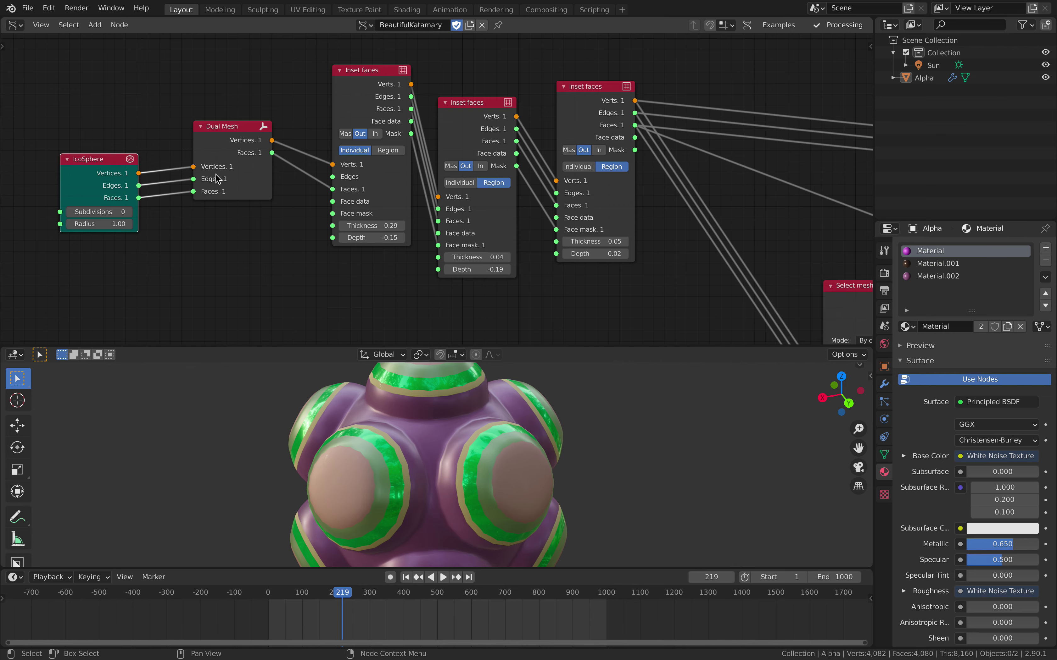
{"action": "left_click_drag", "start_coordinate": [226, 138], "coordinate": [227, 146]}
Rearrange the three Inset faces nodes that follow the Dual Mesh node.
{"action": "middle_click_drag", "start_coordinate": [329, 133], "coordinate": [264, 131]}
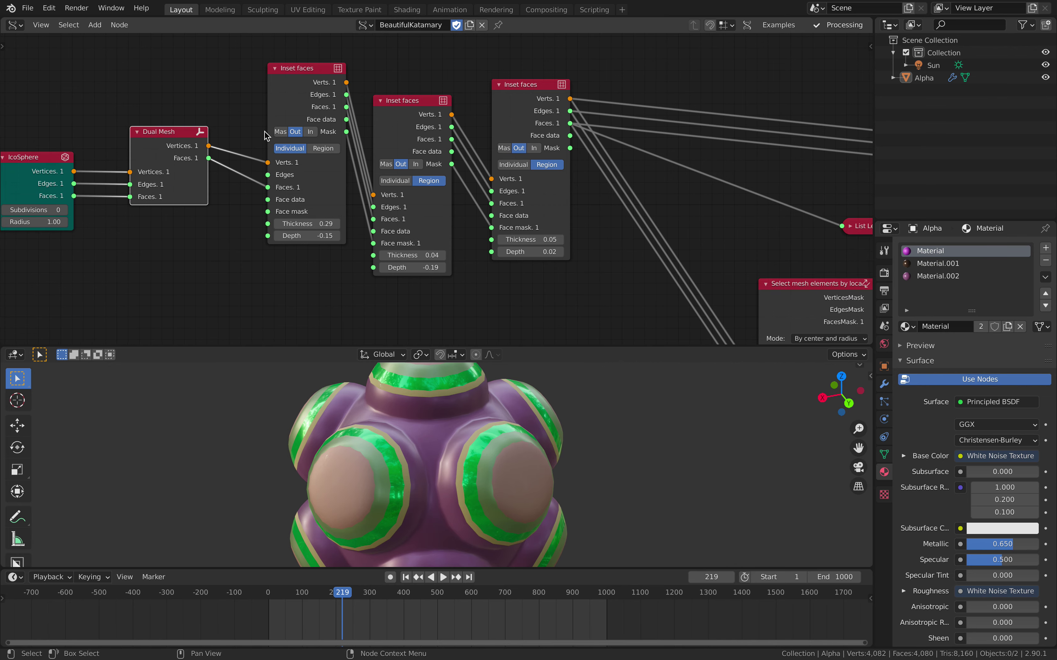
{"action": "left_click_drag", "start_coordinate": [299, 92], "coordinate": [288, 110]}
{"action": "left_click_drag", "start_coordinate": [410, 112], "coordinate": [399, 93]}
{"action": "left_click_drag", "start_coordinate": [525, 103], "coordinate": [520, 117]}
{"action": "middle_click_drag", "start_coordinate": [518, 129], "coordinate": [464, 104]}
{"action": "mouse_move", "coordinate": [489, 416]}
{"action": "middle_mouse_down"}
{"action": "mouse_move", "coordinate": [400, 392]}
{"action": "mouse_move", "coordinate": [482, 397]}
{"action": "mouse_move", "coordinate": [474, 407]}
{"action": "middle_mouse_up"}
{"action": "scroll", "coordinate": [437, 188], "scroll_direction": "down", "scroll_amount": 4}
{"action": "middle_click_drag", "start_coordinate": [396, 199], "coordinate": [350, 194]}
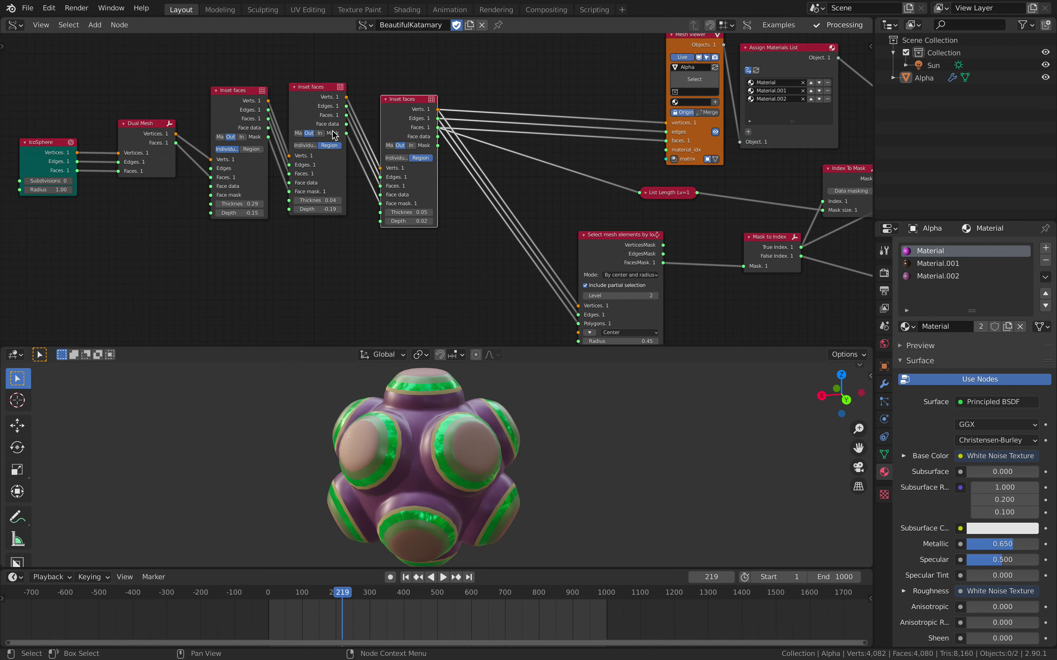
{"action": "scroll", "coordinate": [329, 126], "scroll_direction": "up", "scroll_amount": 5}
{"action": "middle_click_drag", "start_coordinate": [310, 127], "coordinate": [259, 99]}
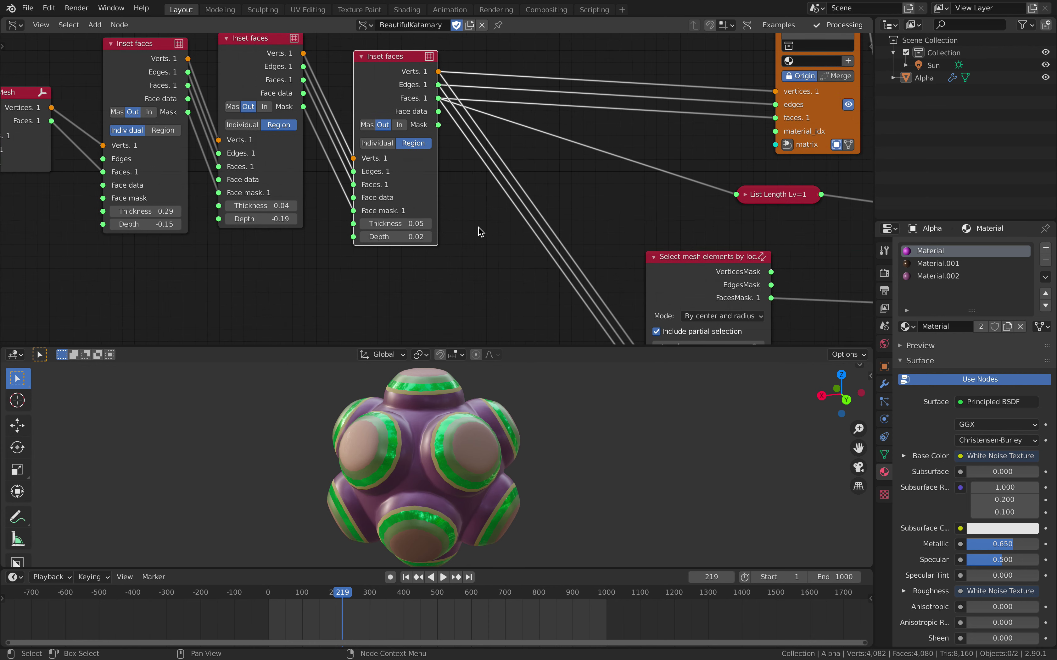
Shift the Select mesh elements by location node slightly and inspect the mask and material index nodes after it.
{"action": "scroll", "coordinate": [478, 228], "scroll_direction": "down", "scroll_amount": 4}
{"action": "middle_click_drag", "start_coordinate": [475, 228], "coordinate": [317, 169]}
{"action": "left_click_drag", "start_coordinate": [464, 194], "coordinate": [440, 187]}
{"action": "middle_click_drag", "start_coordinate": [490, 172], "coordinate": [286, 223]}
{"action": "middle_click_drag", "start_coordinate": [436, 393], "coordinate": [446, 428]}
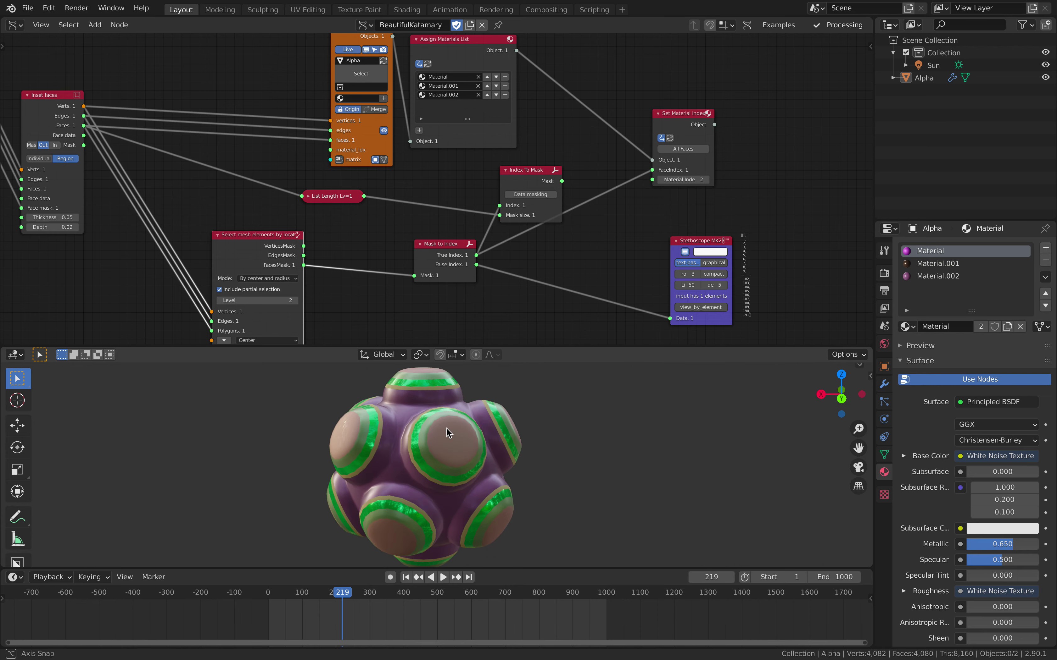
{"action": "scroll", "coordinate": [353, 222], "scroll_direction": "up", "scroll_amount": 2}
{"action": "middle_click_drag", "start_coordinate": [354, 221], "coordinate": [438, 241]}
Nudge the last Inset faces node and review its links to the mesh viewer and Assign Materials List nodes.
{"action": "scroll", "coordinate": [438, 241], "scroll_direction": "down", "scroll_amount": 2}
{"action": "scroll", "coordinate": [243, 144], "scroll_direction": "up", "scroll_amount": 1}
{"action": "middle_click_drag", "start_coordinate": [244, 144], "coordinate": [366, 195]}
{"action": "scroll", "coordinate": [366, 195], "scroll_direction": "up", "scroll_amount": 1}
{"action": "left_click_drag", "start_coordinate": [236, 159], "coordinate": [233, 150]}
{"action": "middle_click_drag", "start_coordinate": [39, 142], "coordinate": [280, 147]}
{"action": "scroll", "coordinate": [524, 175], "scroll_direction": "right", "scroll_amount": 8, "text": "ctrl"}
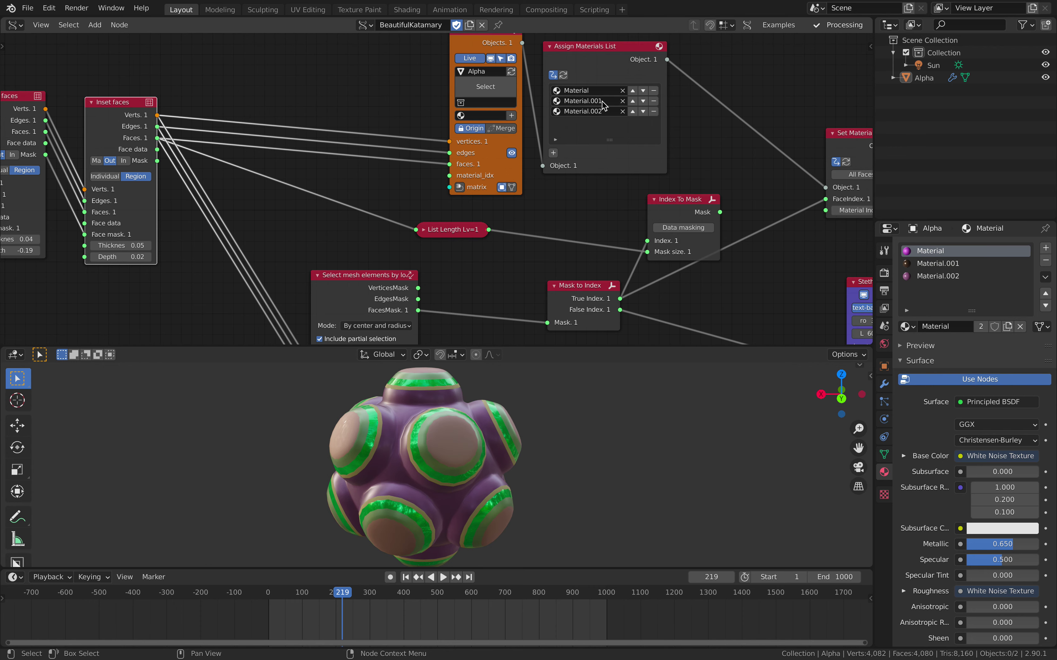
Select the Alpha ball in the 3D view and inspect its studs from another angle.
{"action": "middle_click_drag", "start_coordinate": [513, 370], "coordinate": [456, 437]}
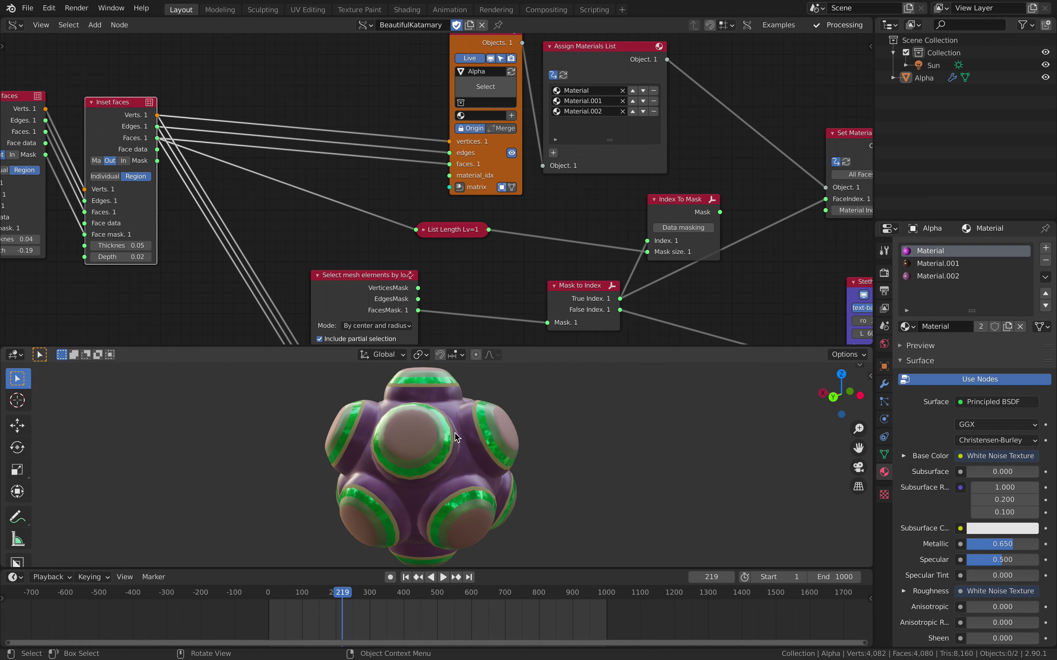
{"action": "left_click", "coordinate": [500, 421]}
{"action": "scroll", "coordinate": [500, 423], "scroll_direction": "down", "scroll_amount": 5}
{"action": "middle_click_drag", "start_coordinate": [500, 422], "coordinate": [480, 428]}
{"action": "scroll", "coordinate": [497, 426], "scroll_direction": "up", "scroll_amount": 6}
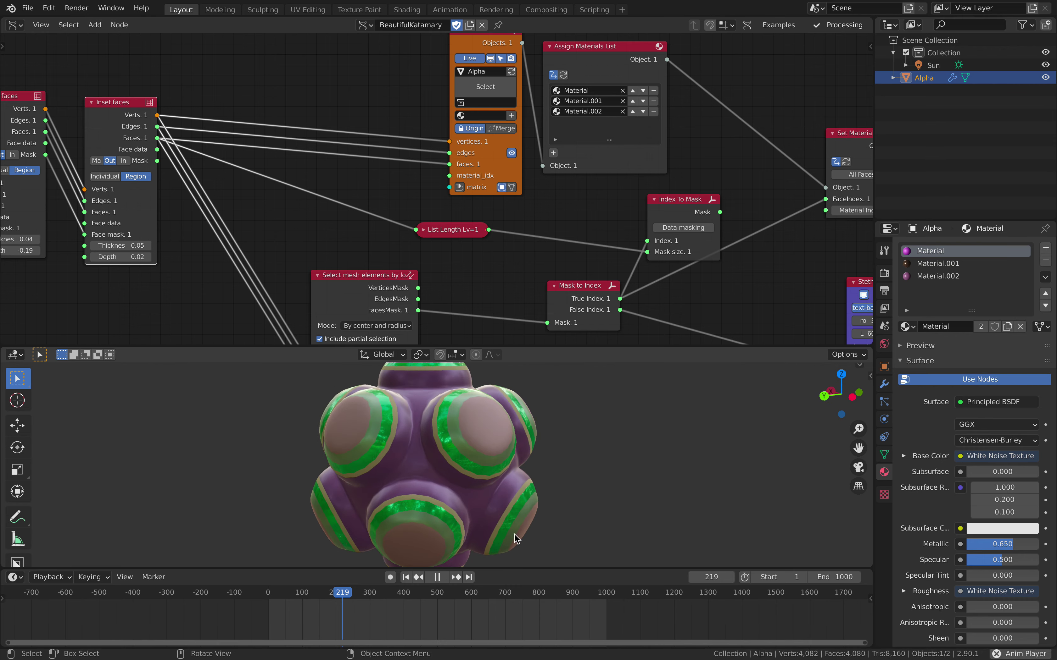
Scrub and play the animation to frame 671, and fit the whole Sverchok node tree in view.
{"action": "left_click_drag", "start_coordinate": [345, 592], "coordinate": [477, 591]}
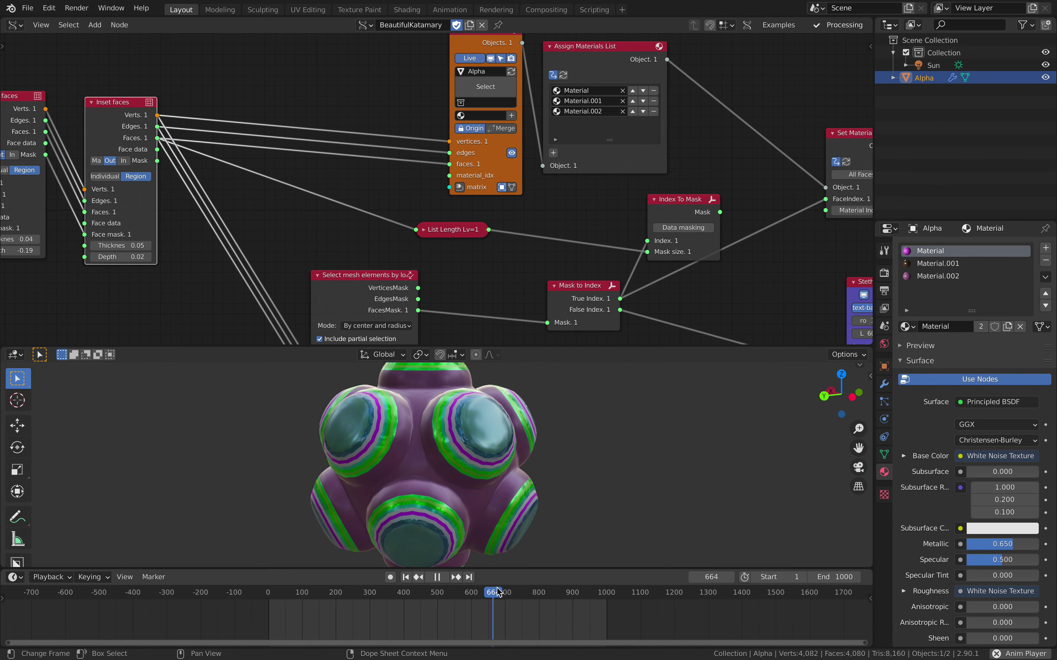
{"action": "key", "text": "space"}
{"action": "scroll", "coordinate": [306, 189], "scroll_direction": "down", "scroll_amount": 3}
{"action": "key", "text": "Home"}
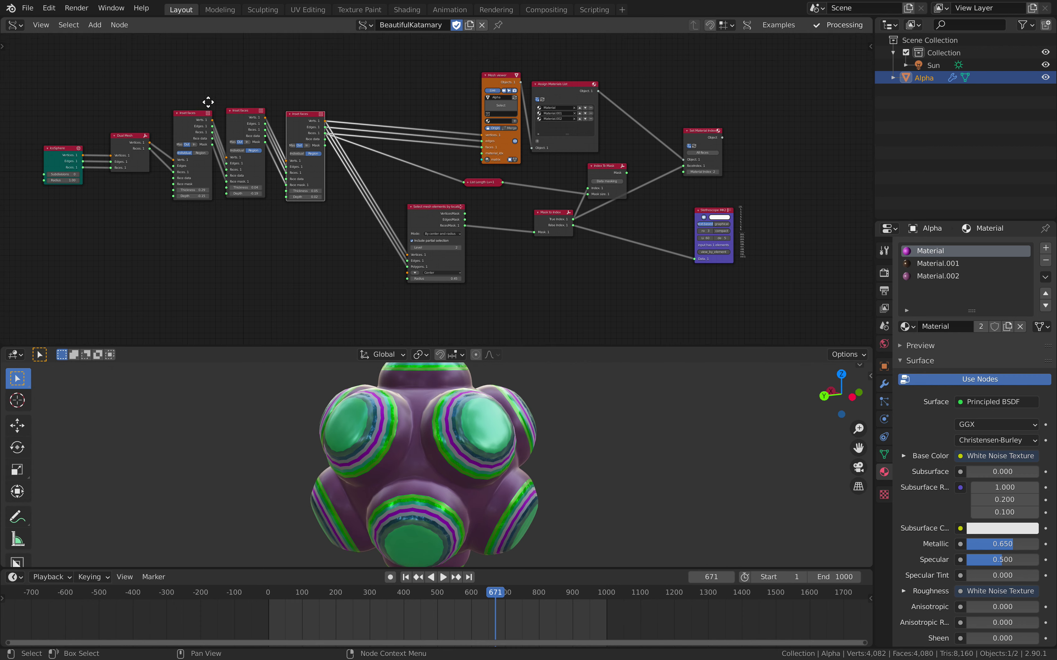
Change the Sverchok node area to the Shader Editor and reduce its height to give the 3D viewport more room.
{"action": "left_click", "coordinate": [19, 26]}
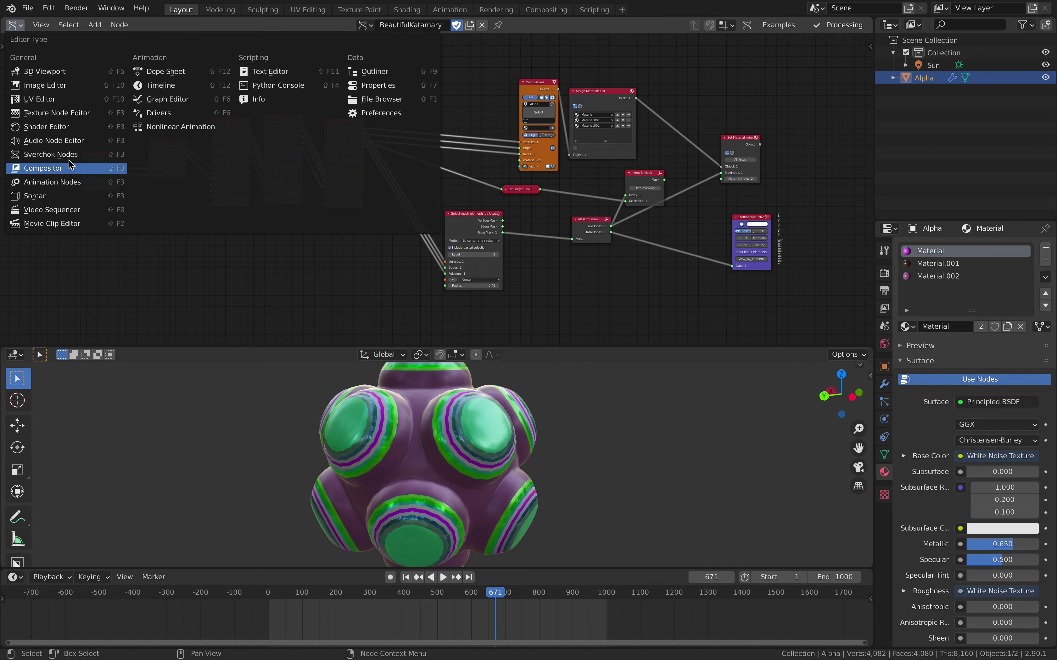
{"action": "left_click", "coordinate": [70, 127]}
{"action": "scroll", "coordinate": [566, 243], "scroll_direction": "up", "scroll_amount": 6}
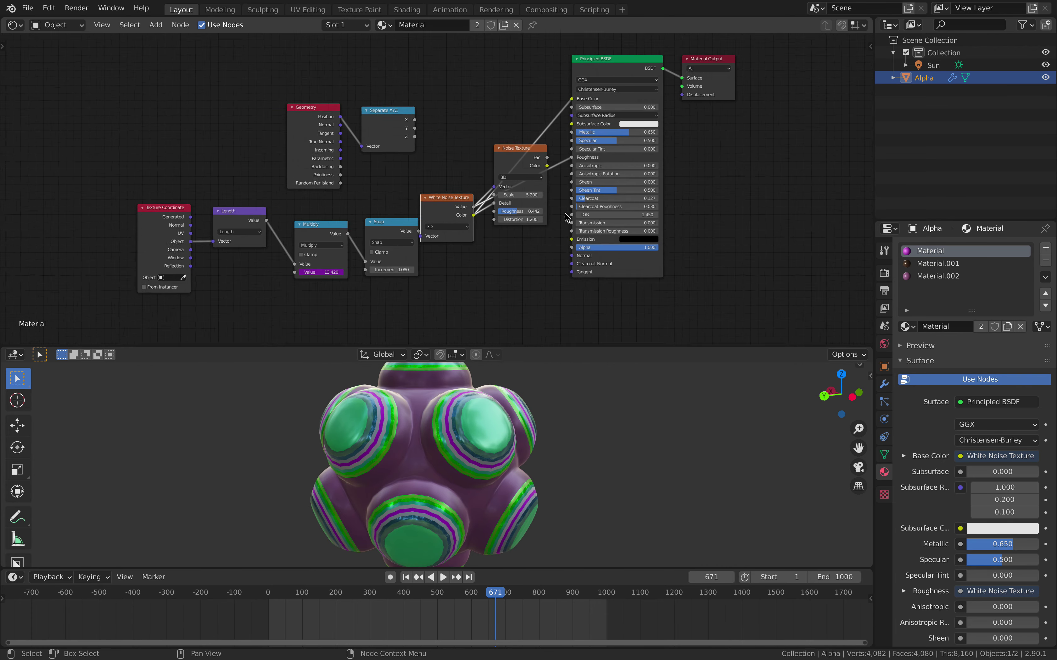
{"action": "scroll", "coordinate": [521, 205], "scroll_direction": "down", "scroll_amount": 2}
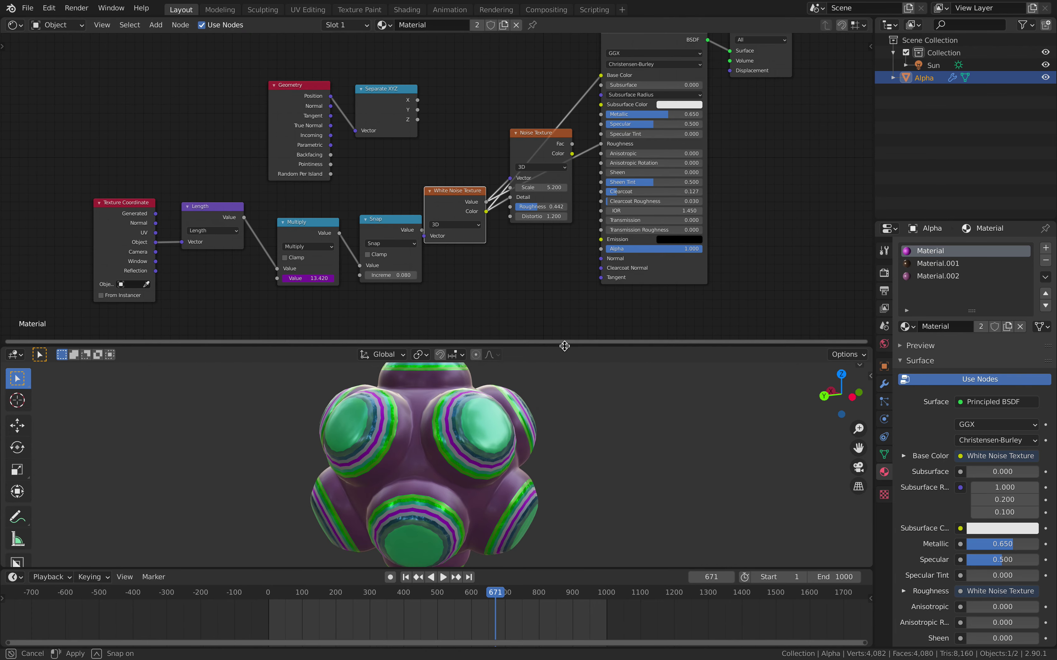
{"action": "left_click_drag", "start_coordinate": [563, 345], "coordinate": [554, 233]}
{"action": "mouse_move", "coordinate": [543, 295]}
{"action": "middle_mouse_down"}
{"action": "mouse_move", "coordinate": [552, 346]}
{"action": "mouse_move", "coordinate": [555, 300]}
{"action": "middle_mouse_up"}
{"action": "scroll", "coordinate": [555, 301], "scroll_direction": "up", "scroll_amount": 1}
{"action": "middle_click_drag", "start_coordinate": [174, 129], "coordinate": [187, 122]}
{"action": "scroll", "coordinate": [186, 123], "scroll_direction": "up", "scroll_amount": 1}
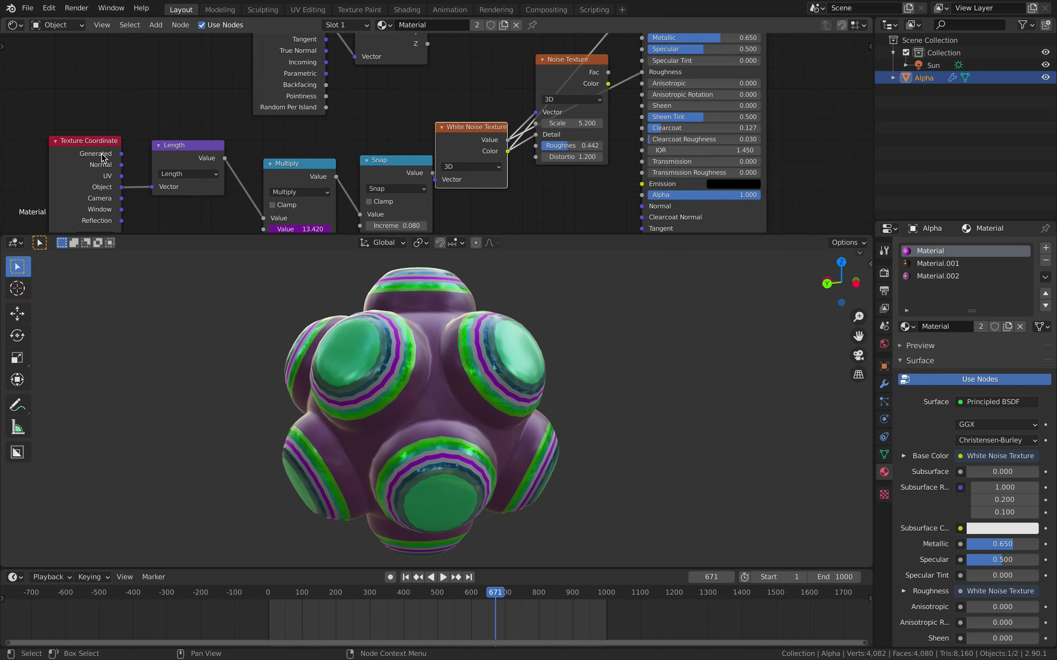
Reposition the Texture Coordinate, Length and Multiply nodes in the ball's material tree.
{"action": "left_click_drag", "start_coordinate": [89, 158], "coordinate": [65, 131]}
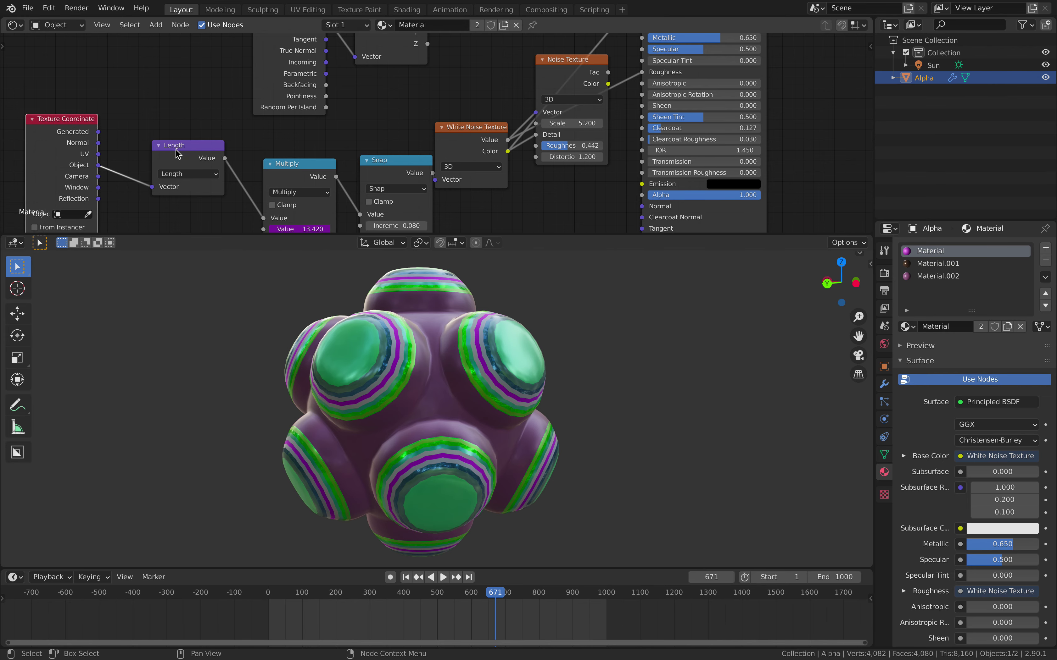
{"action": "left_click_drag", "start_coordinate": [177, 149], "coordinate": [154, 144]}
{"action": "middle_click_drag", "start_coordinate": [245, 150], "coordinate": [221, 147]}
{"action": "left_click_drag", "start_coordinate": [248, 161], "coordinate": [230, 158]}
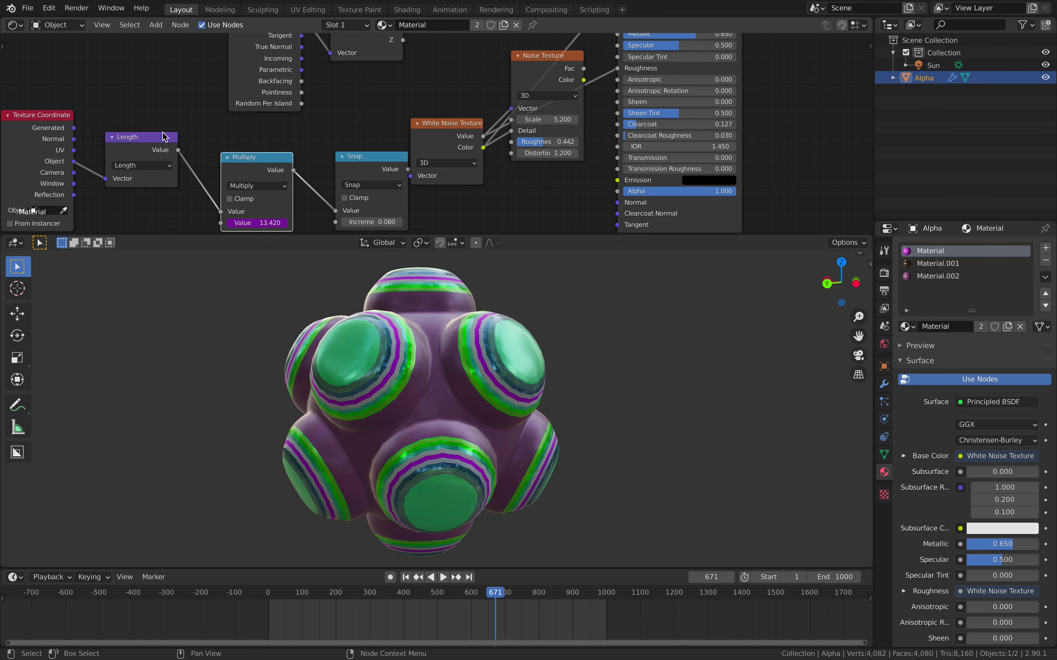
{"action": "scroll", "coordinate": [157, 152], "scroll_direction": "down", "scroll_amount": 1}
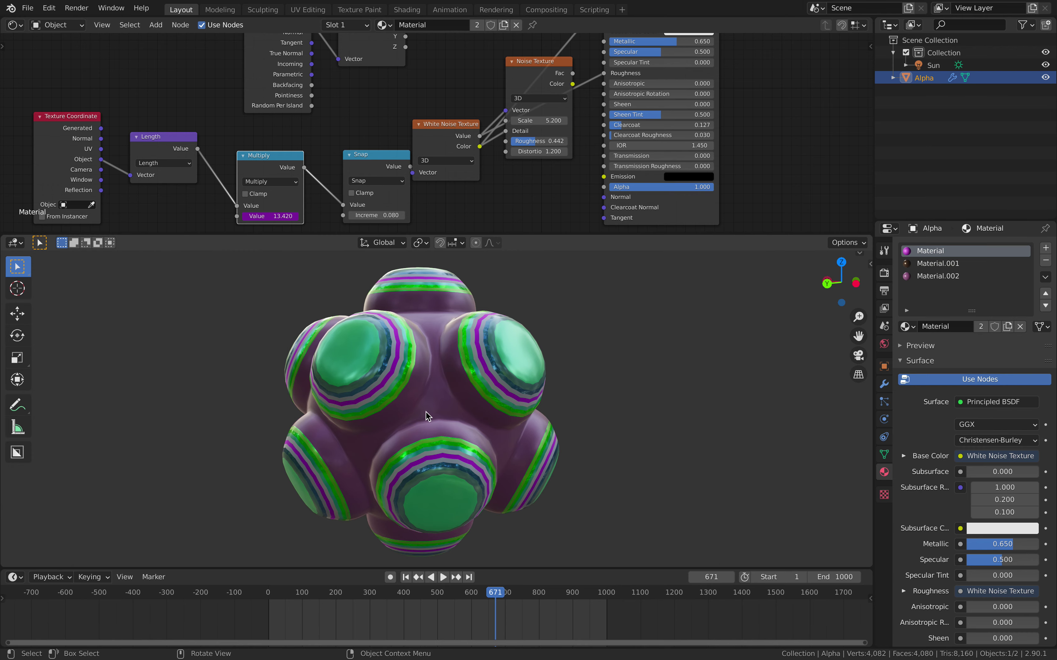
Shift the Multiply and Snap nodes and set the Snap node's increment to 0.220.
{"action": "middle_click_drag", "start_coordinate": [420, 417], "coordinate": [408, 426]}
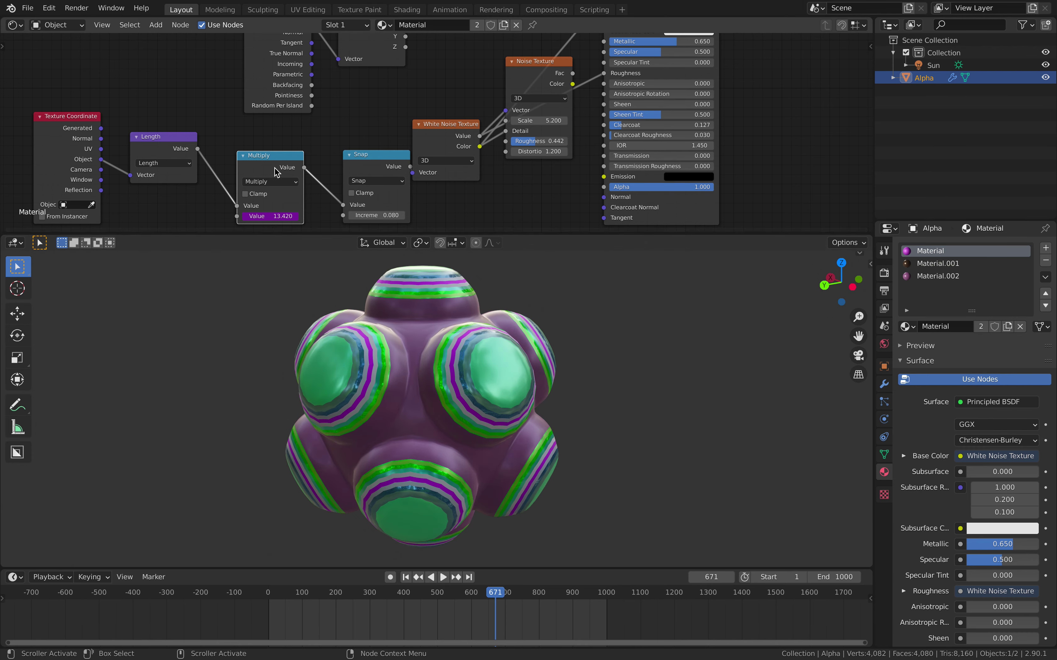
{"action": "left_click_drag", "start_coordinate": [284, 210], "coordinate": [283, 209]}
{"action": "left_click_drag", "start_coordinate": [372, 155], "coordinate": [357, 147]}
{"action": "left_click_drag", "start_coordinate": [356, 206], "coordinate": [388, 207]}
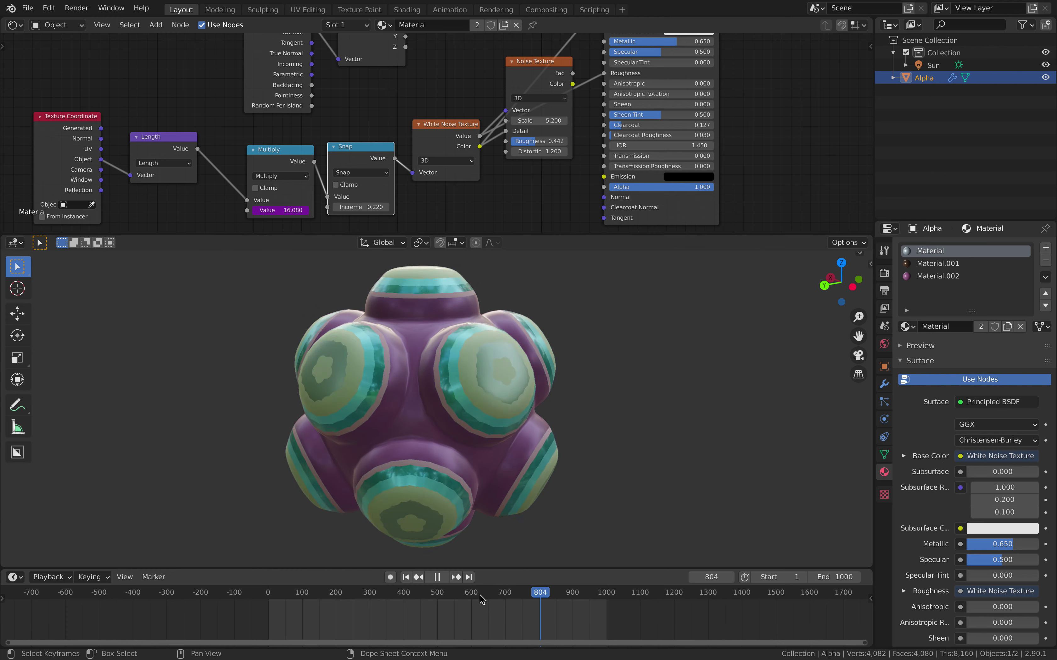
Stop playback, scrub to frame 633, and examine the ball's bands together with the White Noise Texture node.
{"action": "key", "text": "Escape"}
{"action": "middle_click_drag", "start_coordinate": [444, 424], "coordinate": [425, 576]}
{"action": "left_click_drag", "start_coordinate": [447, 593], "coordinate": [482, 593]}
{"action": "middle_click_drag", "start_coordinate": [469, 135], "coordinate": [408, 154]}
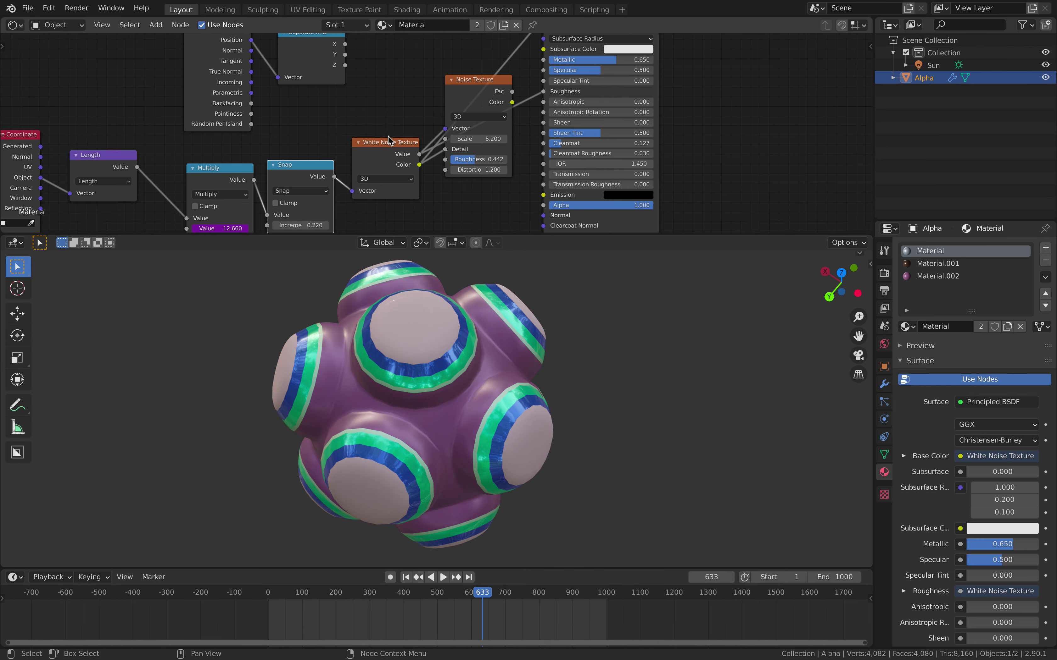
Move the White Noise Texture node up and reposition the Noise Texture node beside the Principled BSDF.
{"action": "left_click_drag", "start_coordinate": [388, 141], "coordinate": [380, 113]}
{"action": "middle_click_drag", "start_coordinate": [414, 106], "coordinate": [382, 137]}
{"action": "left_click_drag", "start_coordinate": [428, 126], "coordinate": [429, 173]}
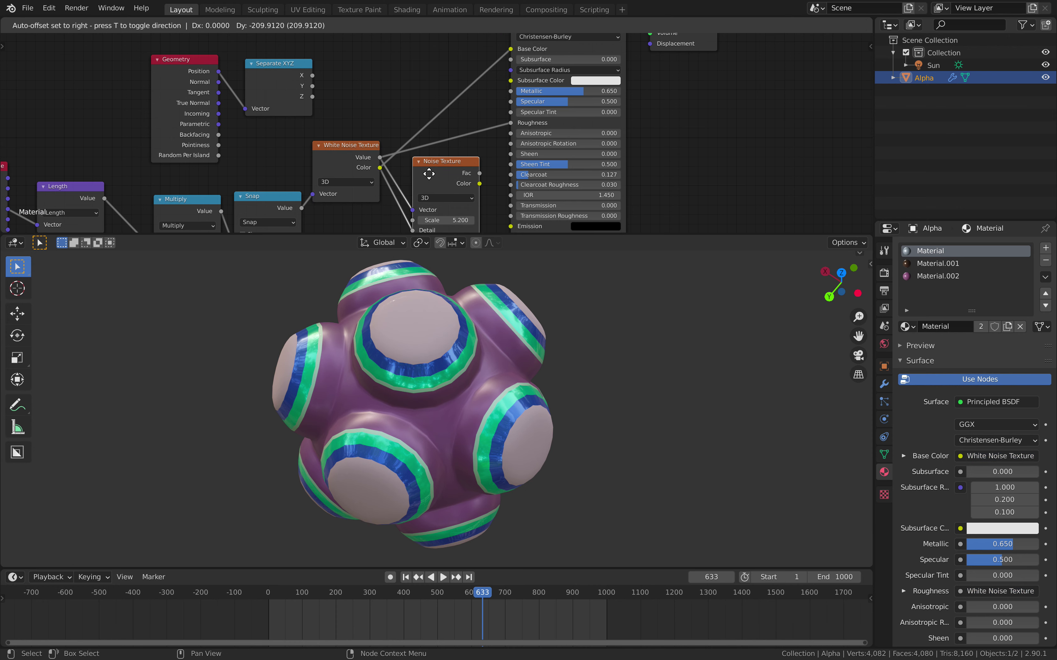
{"action": "left_click", "coordinate": [428, 174]}
{"action": "scroll", "coordinate": [446, 194], "scroll_direction": "down", "scroll_amount": 2}
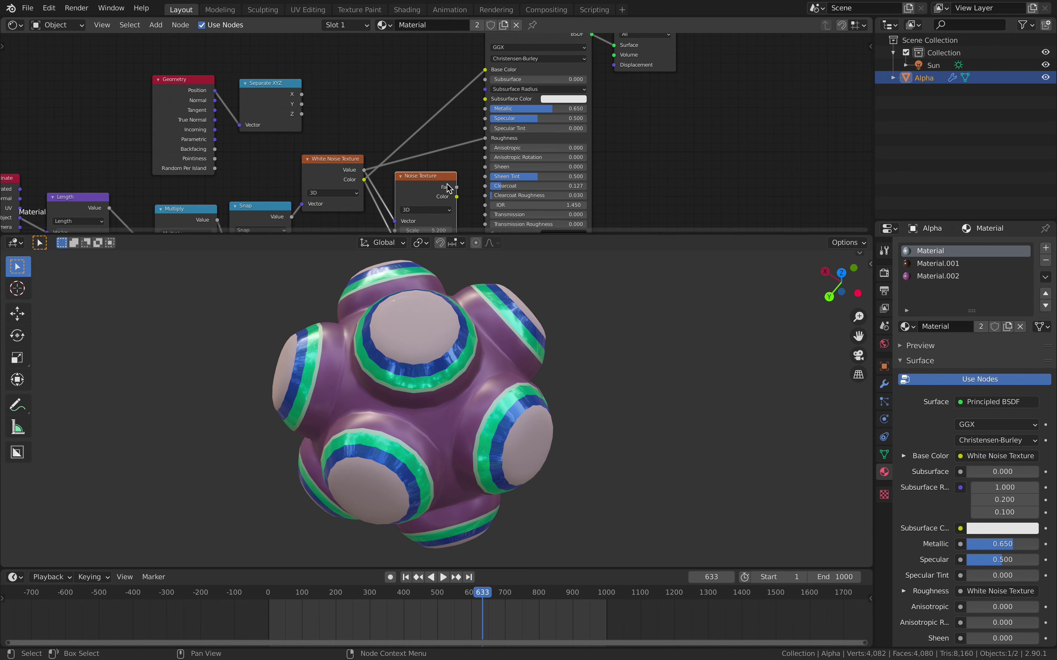
{"action": "left_click_drag", "start_coordinate": [447, 188], "coordinate": [431, 179]}
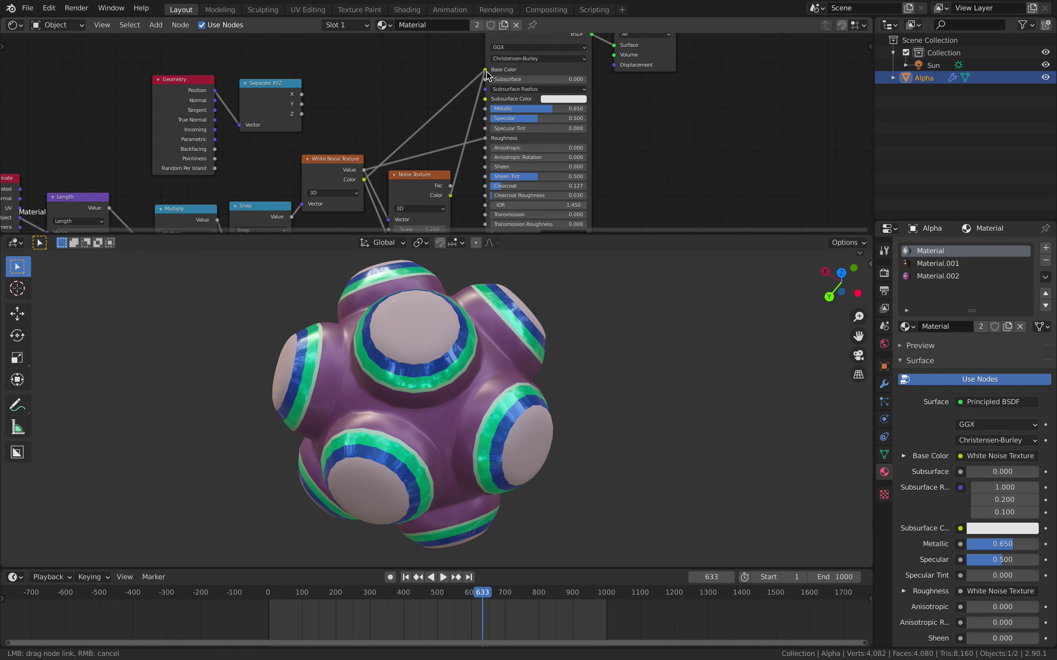
Try the Noise Texture's colour as Base Color while scrubbing to frame 432, and restore the White Noise Texture colour link.
{"action": "left_click_drag", "start_coordinate": [487, 74], "coordinate": [485, 71]}
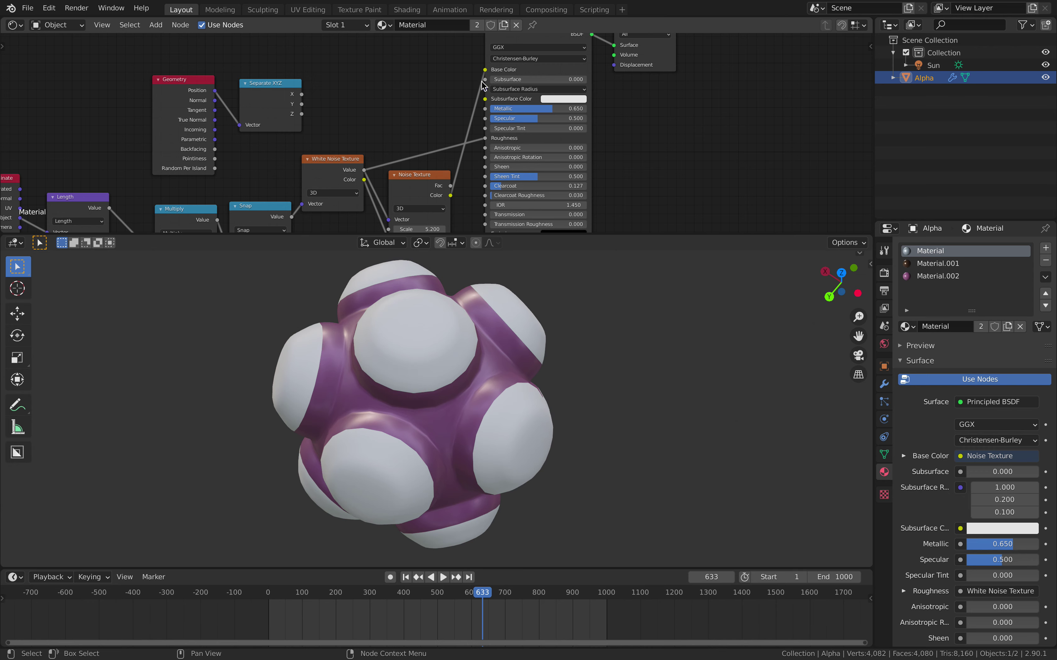
{"action": "left_click", "coordinate": [514, 595]}
{"action": "scroll", "coordinate": [502, 581], "scroll_direction": "down", "scroll_amount": 2}
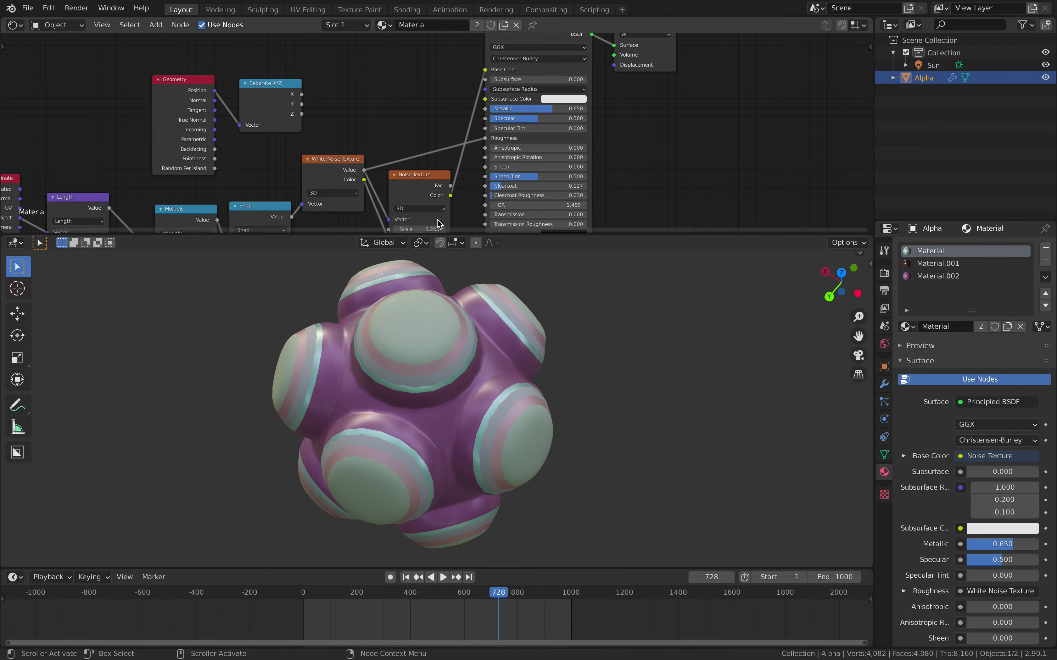
{"action": "left_click_drag", "start_coordinate": [354, 592], "coordinate": [420, 580]}
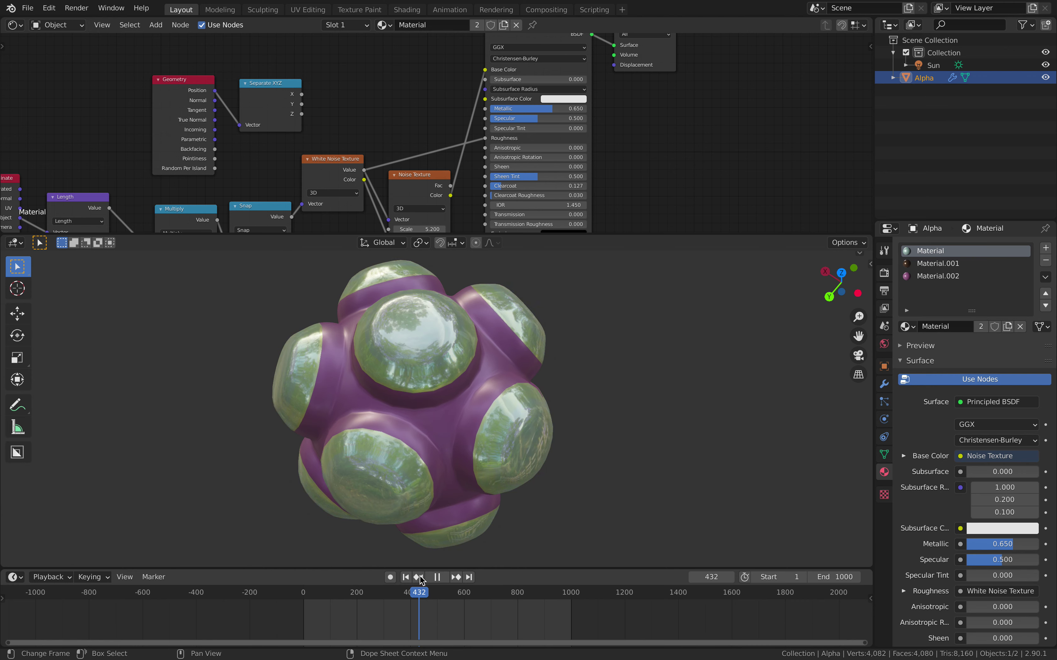
{"action": "key", "text": "Escape"}
{"action": "left_click_drag", "start_coordinate": [474, 77], "coordinate": [485, 71]}
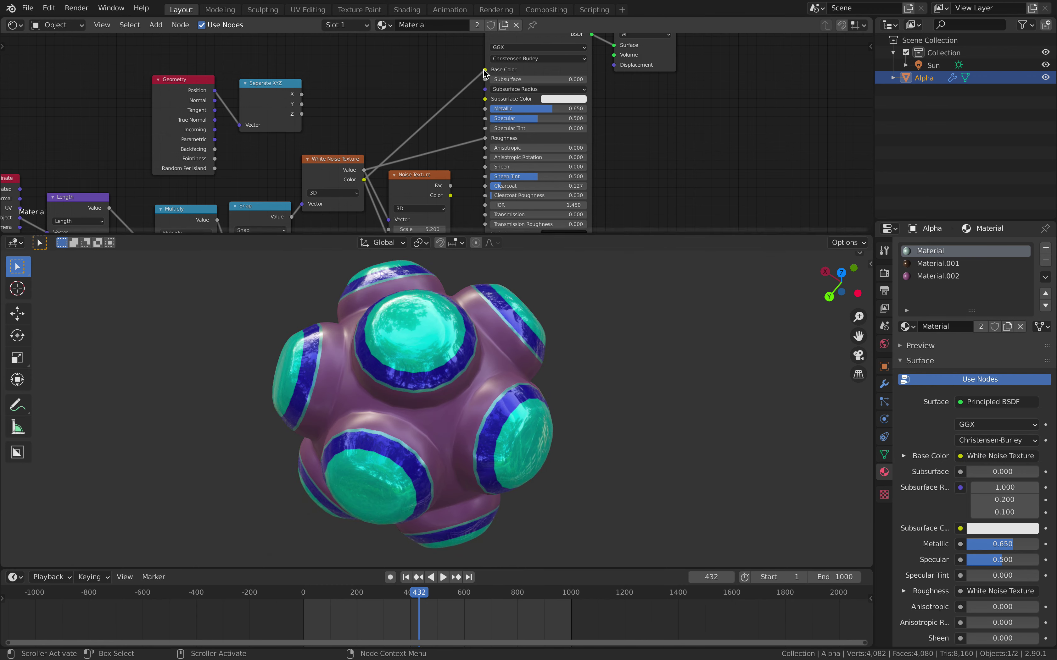
Scrub to frame 669, play on to frame 674, and examine the shader nodes and the ball's bands from several sides.
{"action": "left_click_drag", "start_coordinate": [512, 596], "coordinate": [483, 589]}
{"action": "middle_click_drag", "start_coordinate": [411, 134], "coordinate": [522, 63]}
{"action": "scroll", "coordinate": [414, 117], "scroll_direction": "down", "scroll_amount": 1}
{"action": "scroll", "coordinate": [414, 117], "scroll_direction": "up", "scroll_amount": 1}
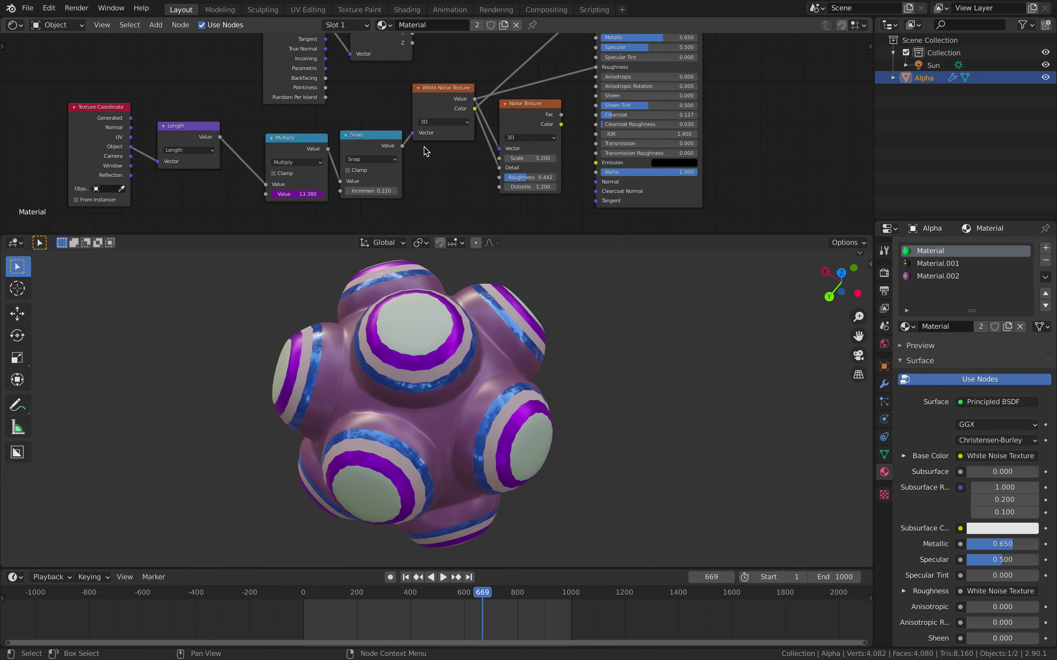
{"action": "middle_click_drag", "start_coordinate": [452, 130], "coordinate": [435, 135]}
{"action": "middle_click_drag", "start_coordinate": [551, 339], "coordinate": [441, 380]}
{"action": "left_click", "coordinate": [443, 577]}
{"action": "left_click", "coordinate": [443, 577]}
{"action": "middle_click_drag", "start_coordinate": [494, 412], "coordinate": [629, 385]}
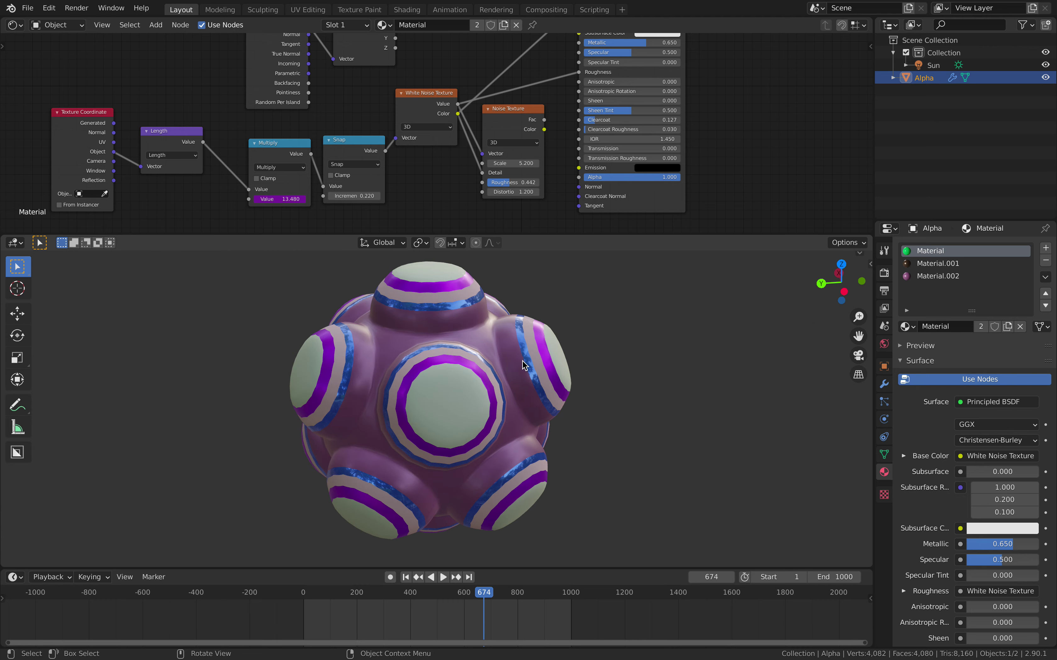
{"action": "middle_click_drag", "start_coordinate": [521, 360], "coordinate": [511, 348]}
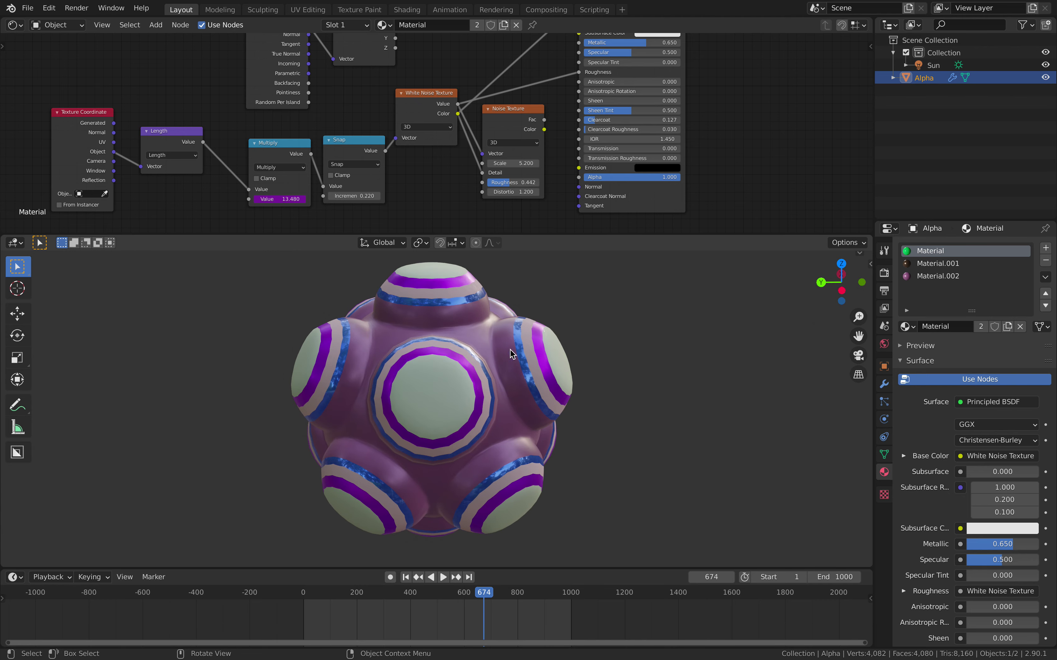
Set the scene's render engine to Cycles.
{"action": "left_click", "coordinate": [884, 454]}
{"action": "left_click", "coordinate": [886, 249]}
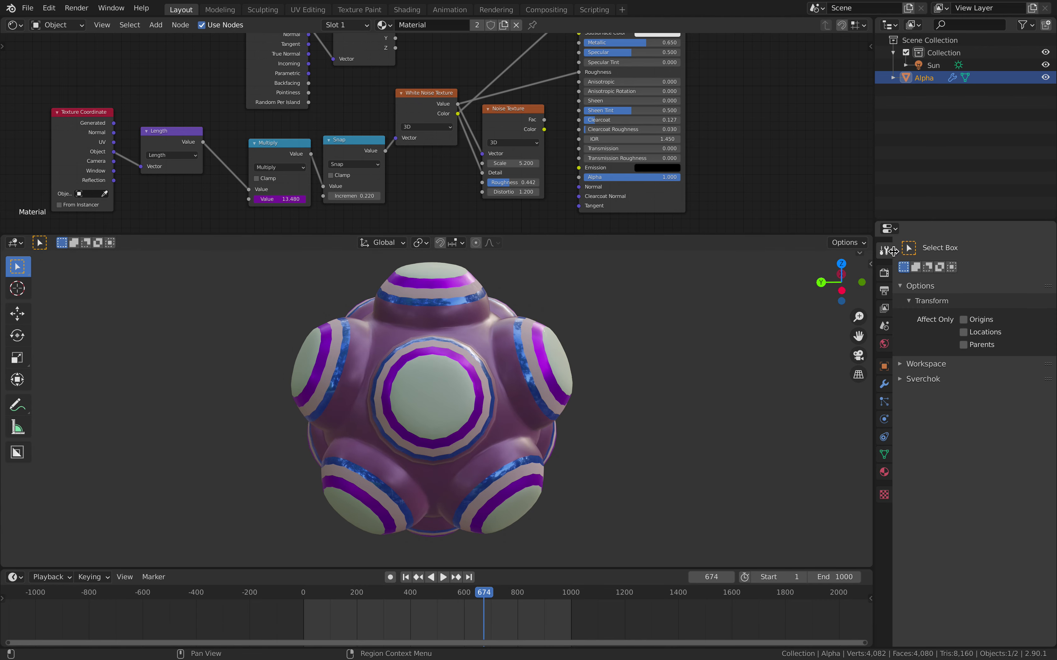
{"action": "left_click", "coordinate": [884, 273]}
{"action": "left_click", "coordinate": [976, 248]}
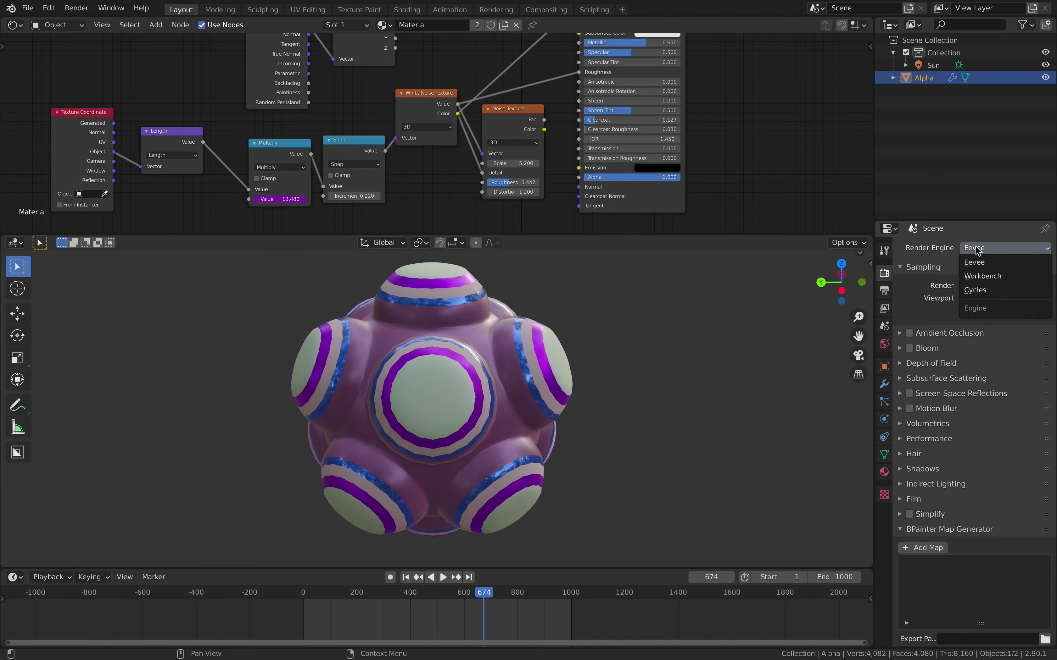
{"action": "left_click", "coordinate": [988, 291]}
Enable the Base Color, Metallic and Roughness channels for Bake PBR and disable Selected to active.
{"action": "left_click", "coordinate": [927, 544]}
{"action": "left_click", "coordinate": [923, 560]}
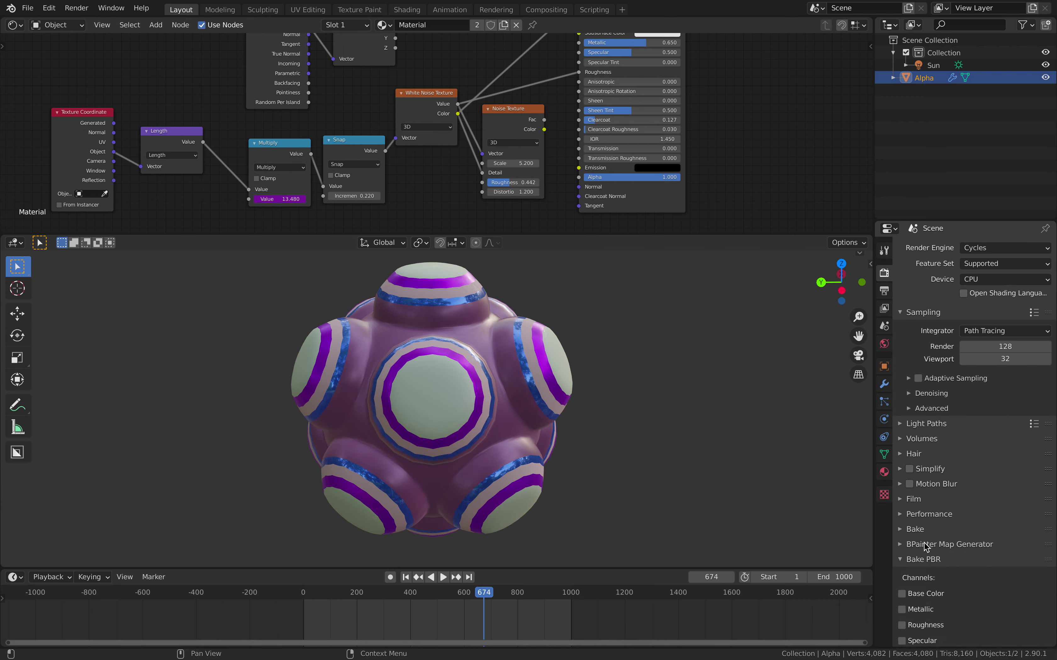
{"action": "scroll", "coordinate": [925, 390], "scroll_direction": "down", "scroll_amount": 10}
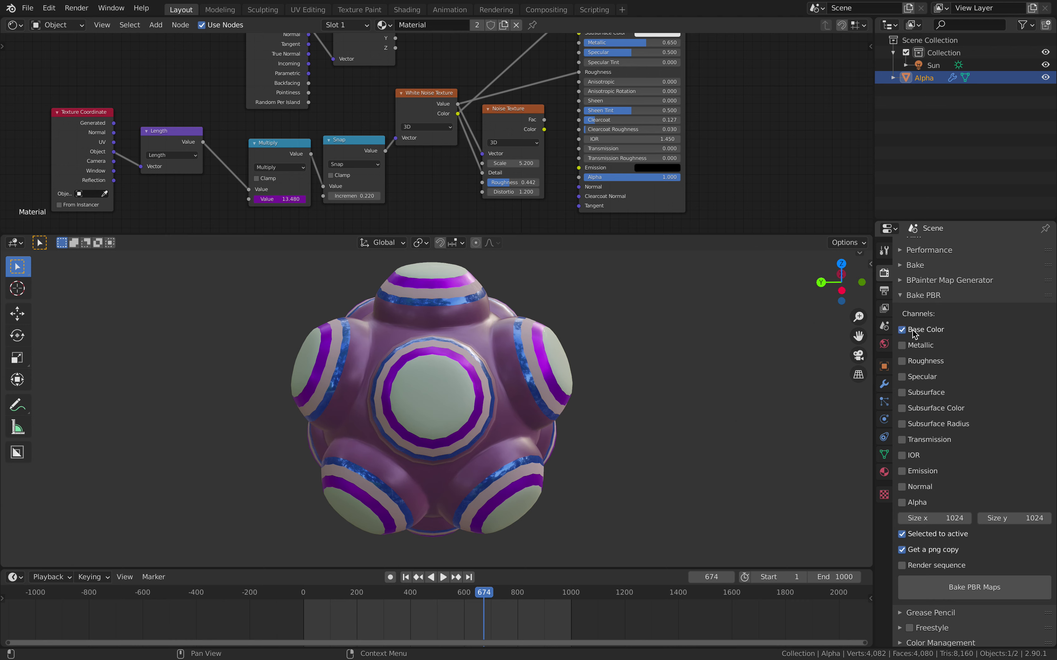
{"action": "left_click", "coordinate": [902, 361]}
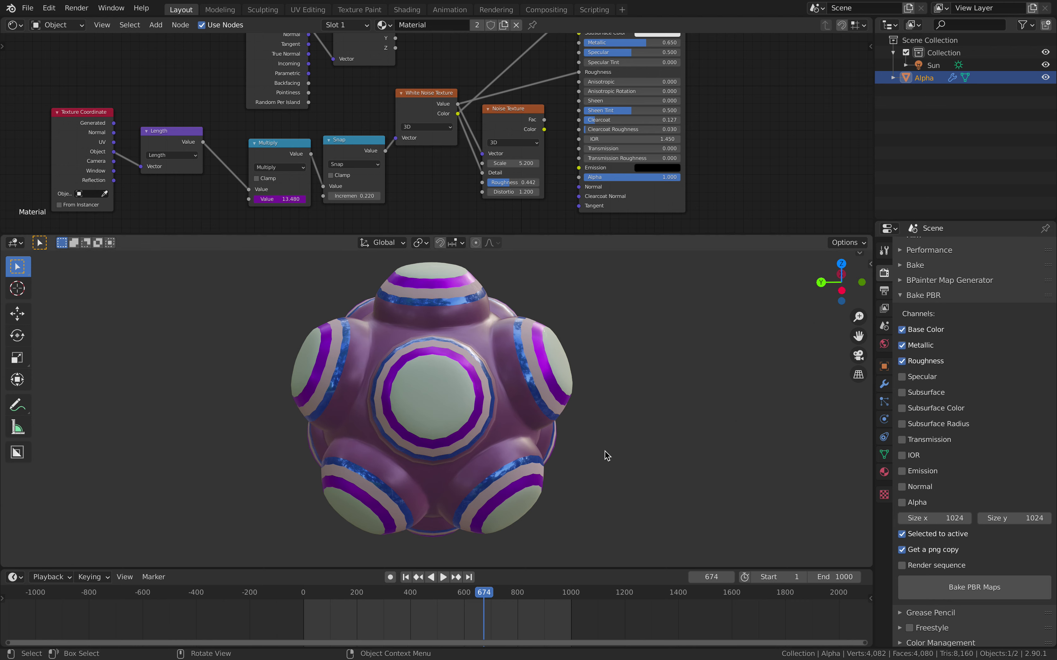
{"action": "middle_click_drag", "start_coordinate": [593, 452], "coordinate": [597, 436]}
{"action": "middle_click_drag", "start_coordinate": [643, 376], "coordinate": [657, 357]}
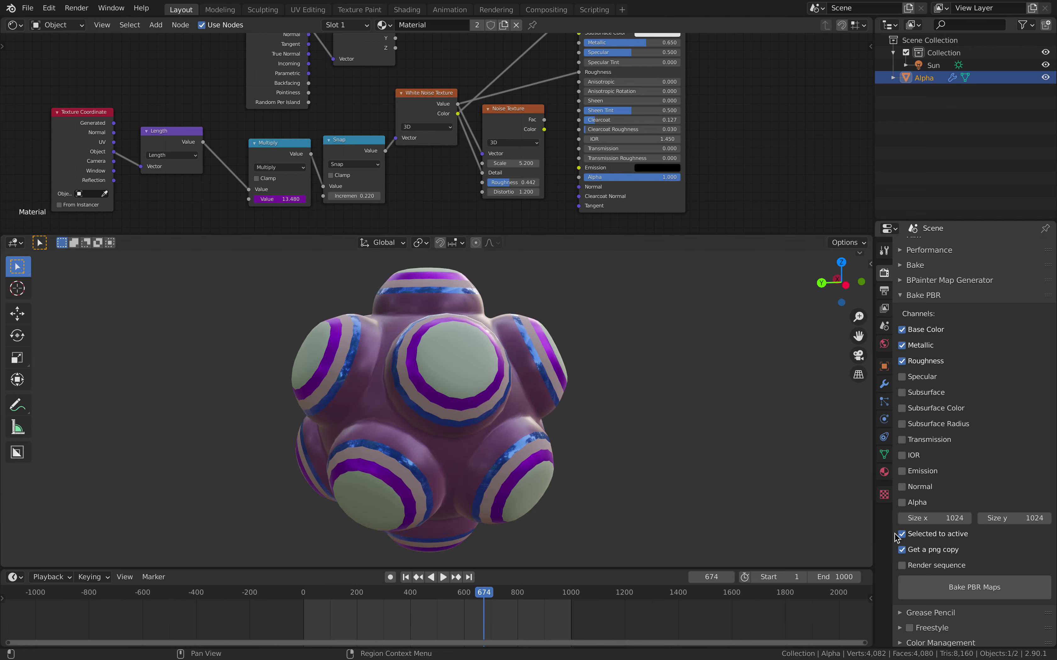
{"action": "middle_click_drag", "start_coordinate": [699, 481], "coordinate": [441, 437]}
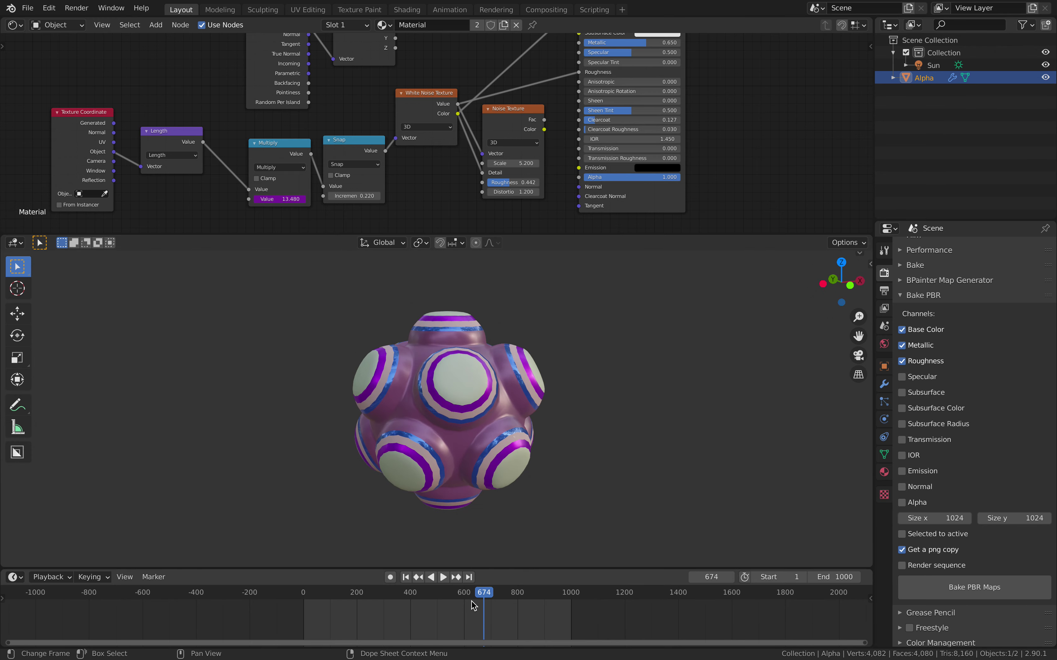
Play the animation, stop at frame 773, and examine the ball alongside its complete material node tree.
{"action": "key", "text": "space"}
{"action": "key", "text": "Escape"}
{"action": "mouse_move", "coordinate": [550, 454]}
{"action": "middle_mouse_down"}
{"action": "mouse_move", "coordinate": [573, 431]}
{"action": "mouse_move", "coordinate": [433, 448]}
{"action": "mouse_move", "coordinate": [542, 463]}
{"action": "middle_mouse_up"}
{"action": "scroll", "coordinate": [440, 124], "scroll_direction": "down", "scroll_amount": 3}
{"action": "scroll", "coordinate": [426, 122], "scroll_direction": "up", "scroll_amount": 1}
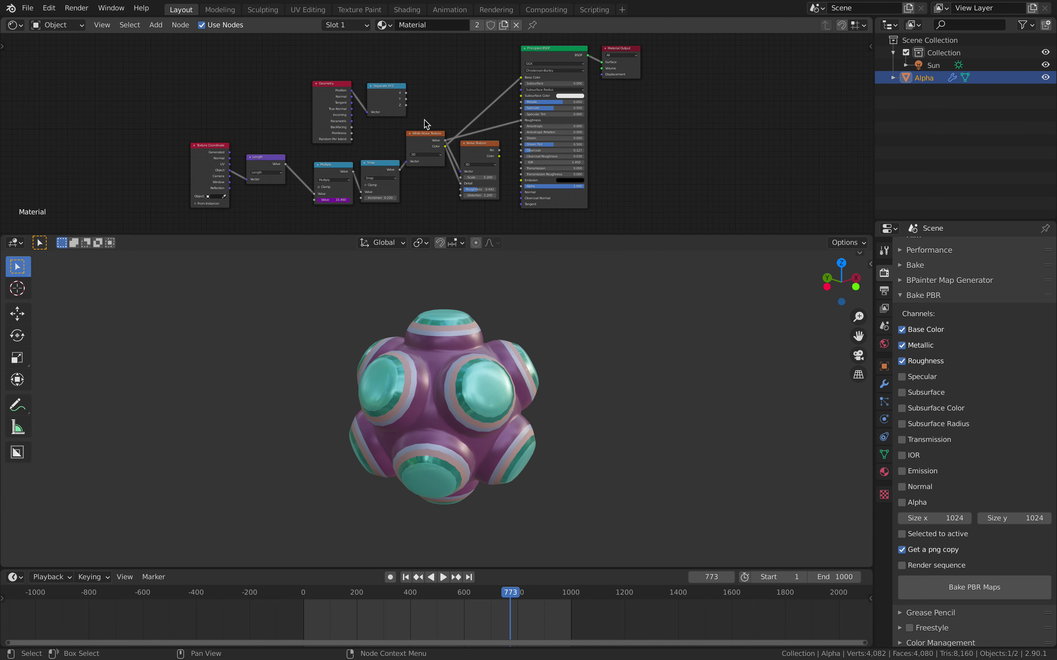
{"action": "middle_click_drag", "start_coordinate": [533, 377], "coordinate": [504, 366]}
{"action": "scroll", "coordinate": [473, 365], "scroll_direction": "up", "scroll_amount": 1}
{"action": "scroll", "coordinate": [427, 104], "scroll_direction": "up", "scroll_amount": 1}
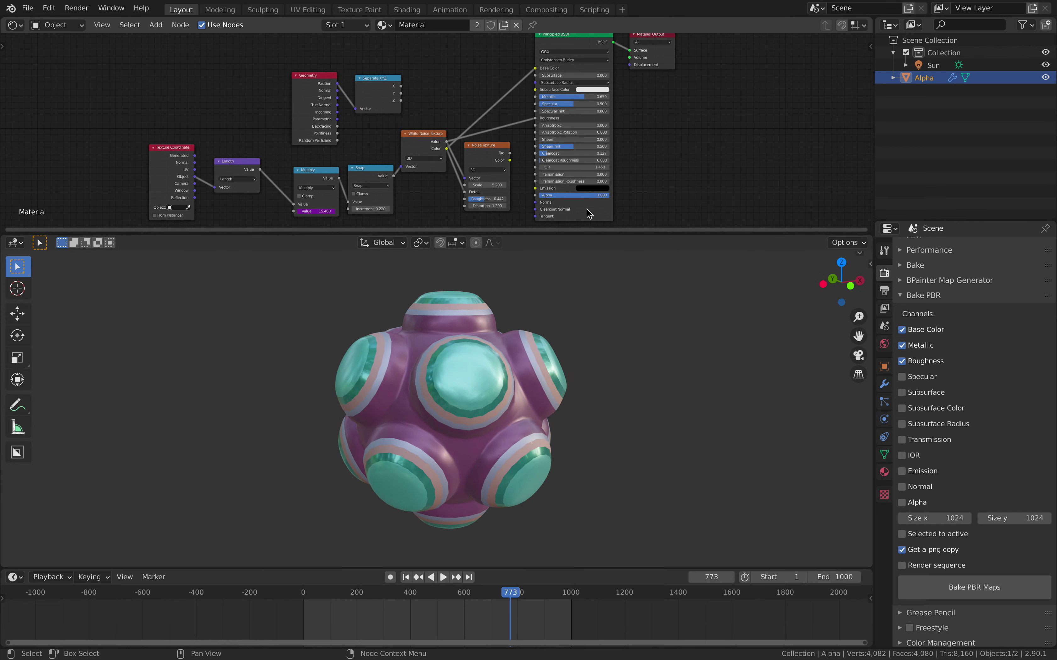
Enlarge the Shader Editor area and reposition the White Noise Texture, Snap, Multiply and Length nodes.
{"action": "left_click_drag", "start_coordinate": [597, 234], "coordinate": [563, 323]}
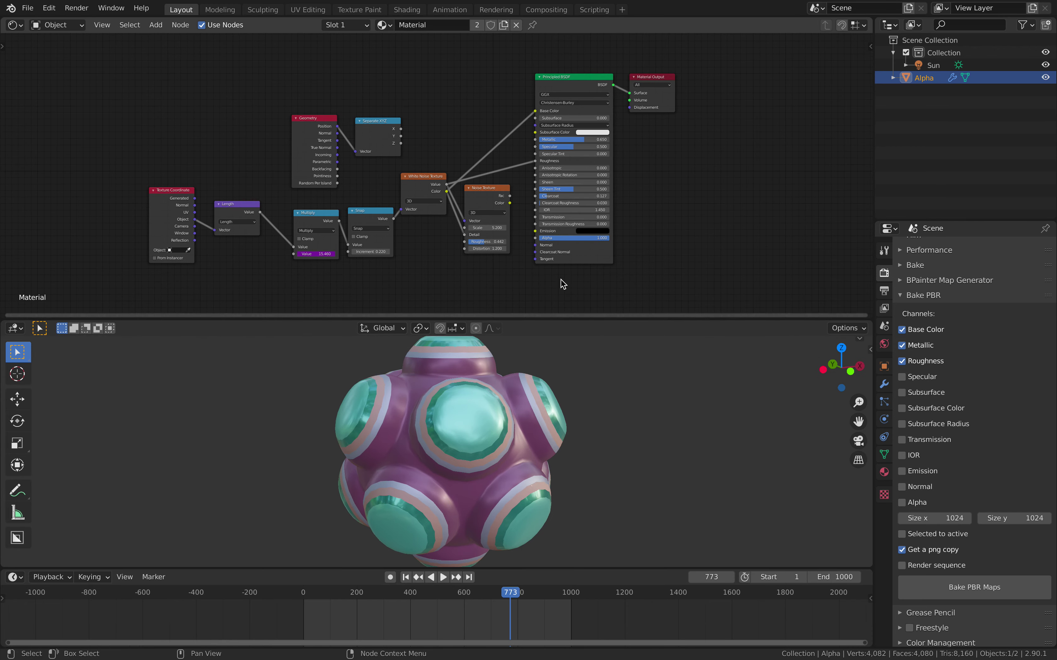
{"action": "scroll", "coordinate": [415, 114], "scroll_direction": "up", "scroll_amount": 2}
{"action": "left_click_drag", "start_coordinate": [436, 183], "coordinate": [425, 162]}
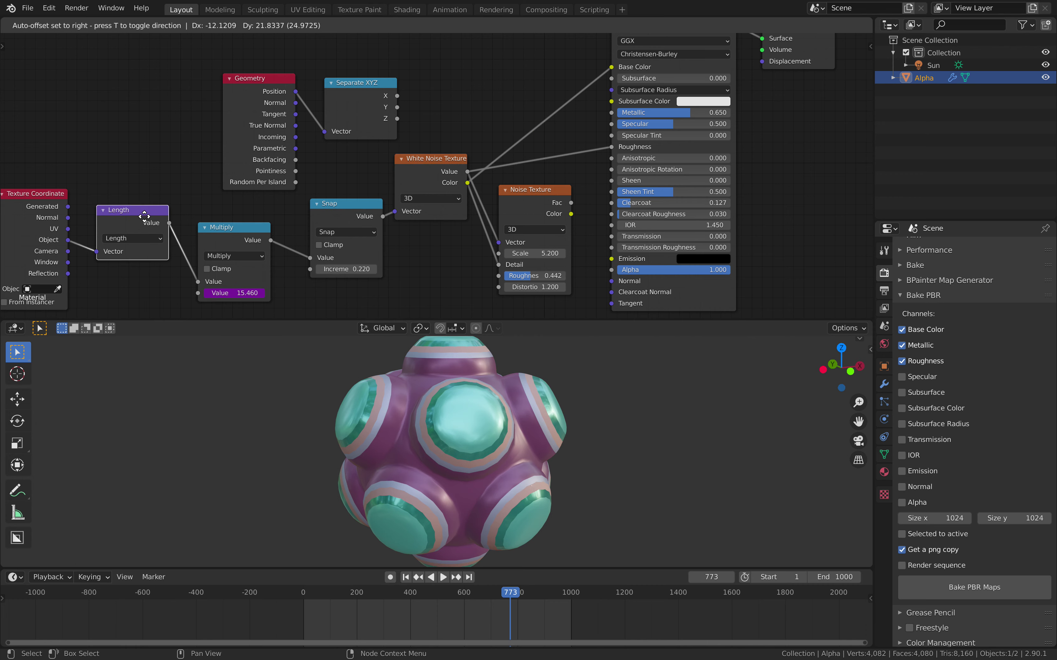
{"action": "scroll", "coordinate": [437, 175], "scroll_direction": "down", "scroll_amount": 1}
Try removing the Material and Material.001 slots from the ball.
{"action": "middle_click_drag", "start_coordinate": [359, 354], "coordinate": [512, 436]}
{"action": "middle_click_drag", "start_coordinate": [519, 406], "coordinate": [519, 390]}
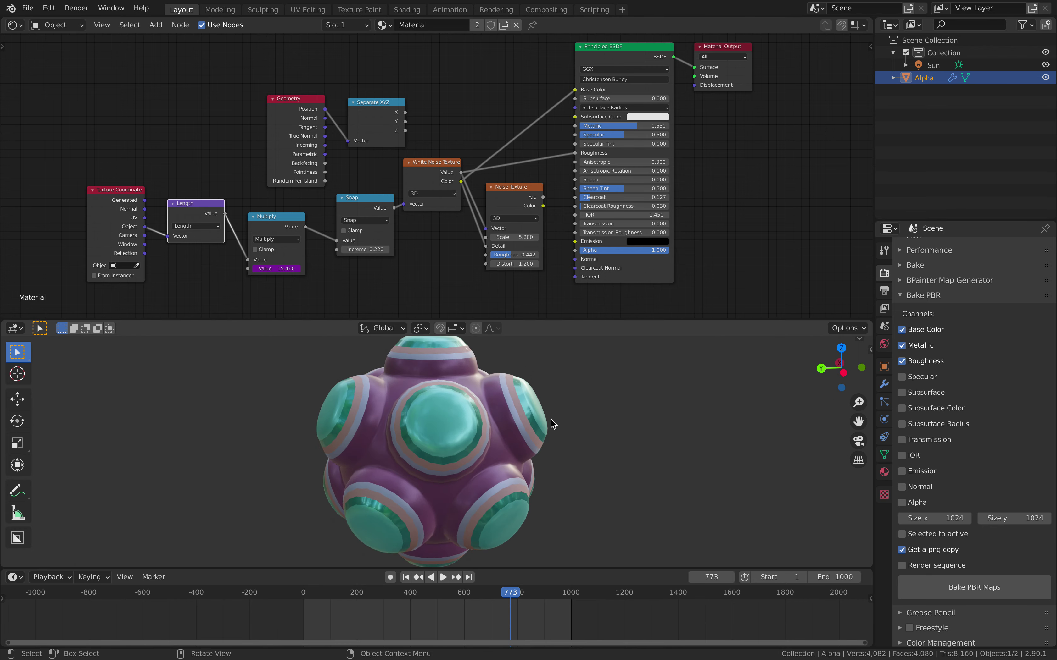
{"action": "middle_click_drag", "start_coordinate": [552, 424], "coordinate": [477, 414]}
{"action": "middle_click_drag", "start_coordinate": [608, 427], "coordinate": [450, 412]}
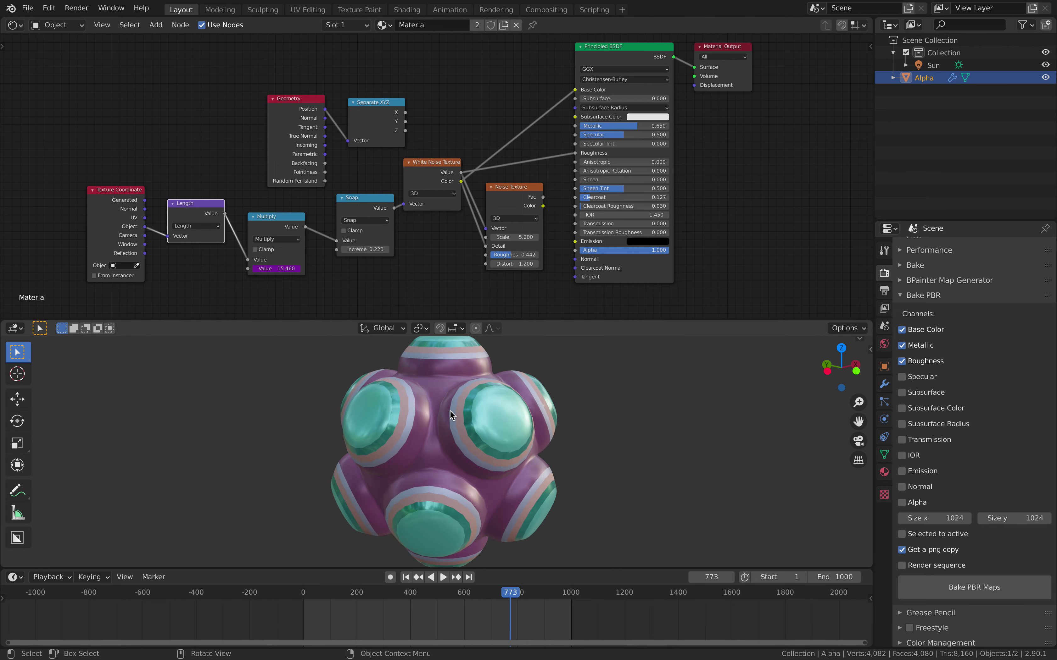
{"action": "left_click", "coordinate": [884, 471]}
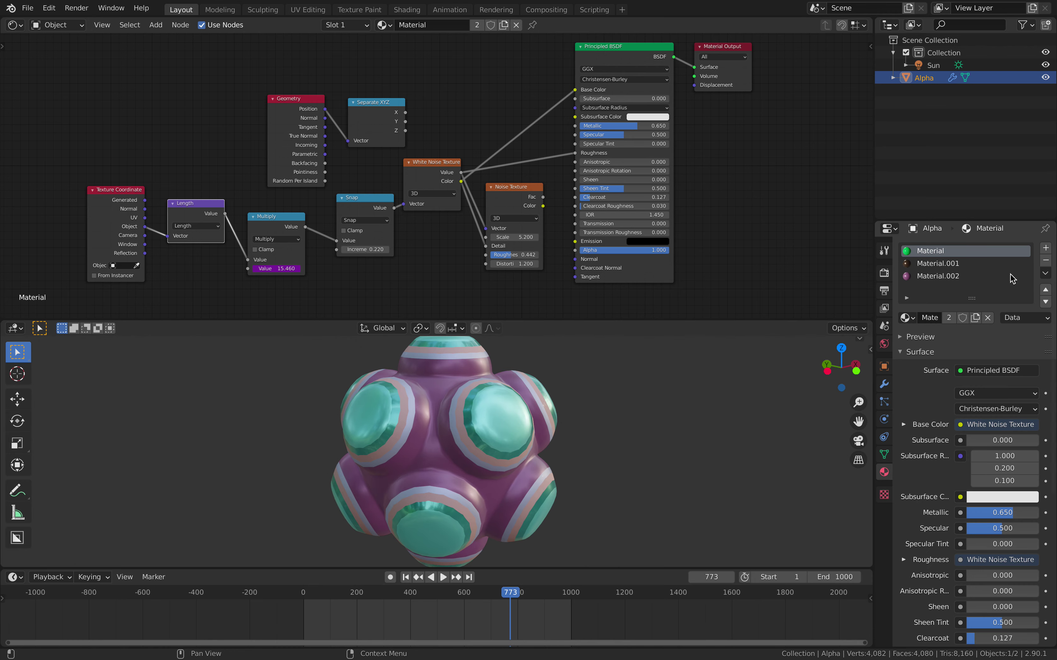
{"action": "left_click", "coordinate": [1045, 262]}
{"action": "left_click", "coordinate": [1047, 261]}
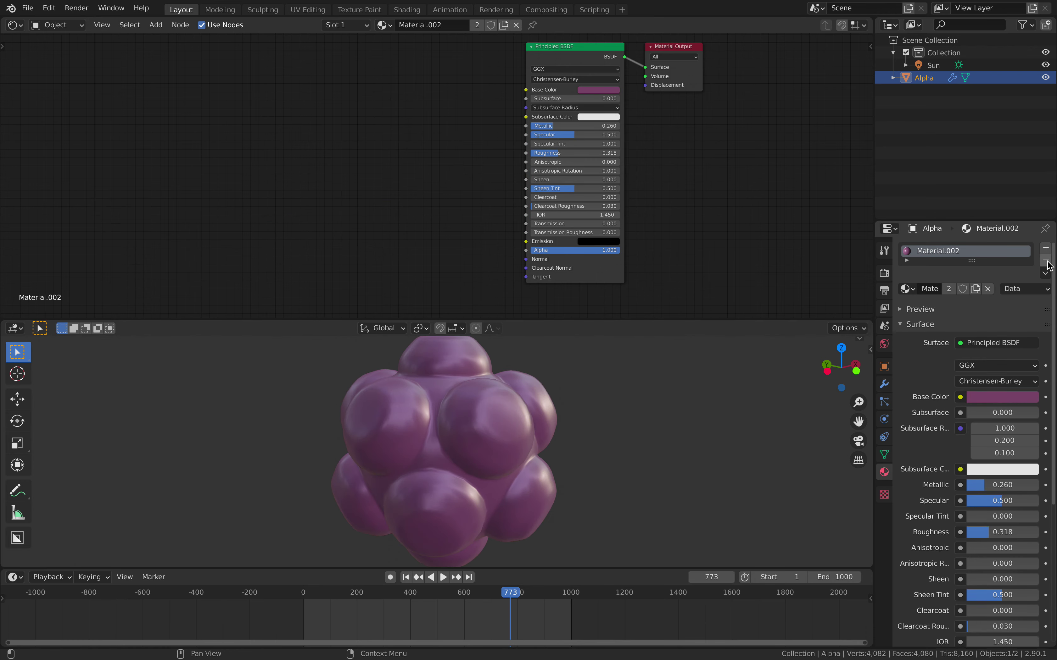
Show the viewport header, check the ball in Material Preview shading, and undo both material slot removals.
{"action": "middle_click_drag", "start_coordinate": [626, 395], "coordinate": [694, 395]}
{"action": "left_click", "coordinate": [859, 339]}
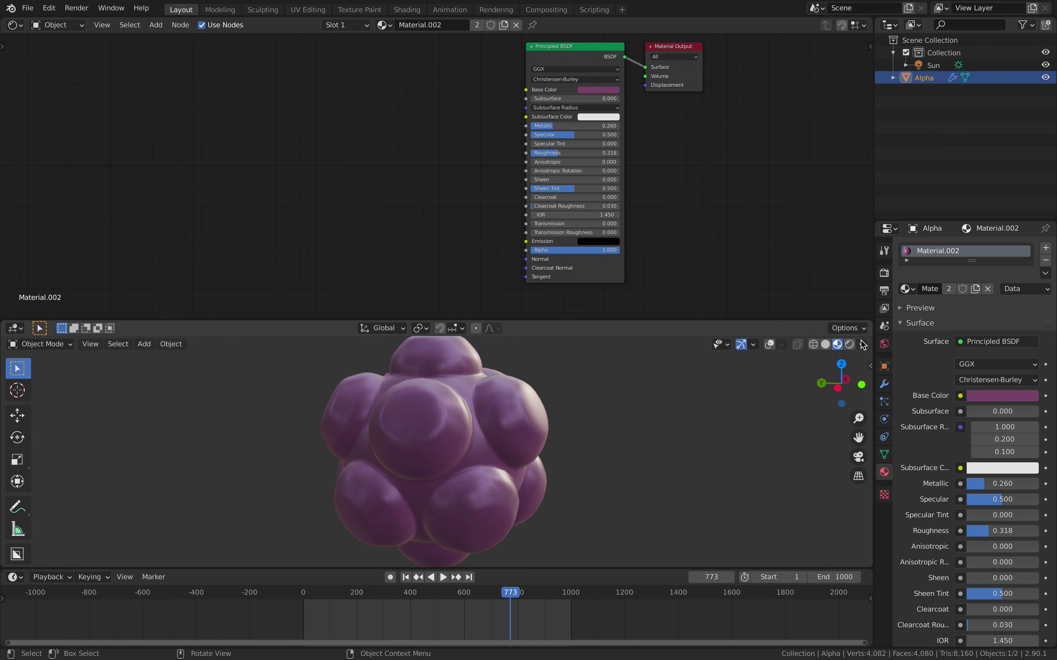
{"action": "left_click", "coordinate": [827, 344]}
{"action": "left_click", "coordinate": [837, 345]}
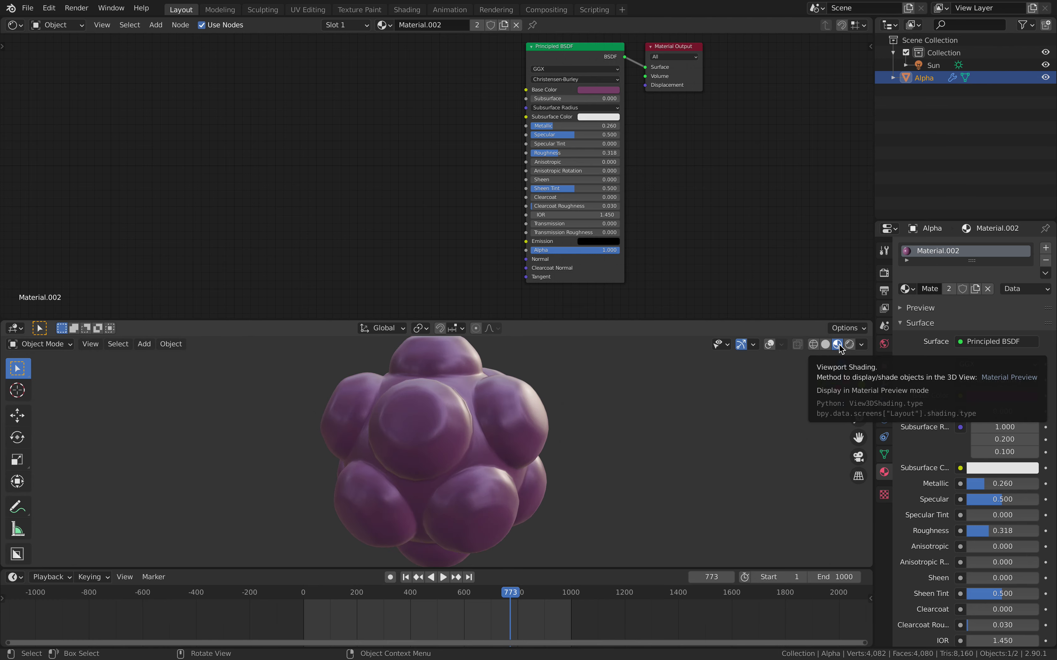
{"action": "key", "text": "ctrl+z"}
{"action": "key", "text": "ctrl+z"}
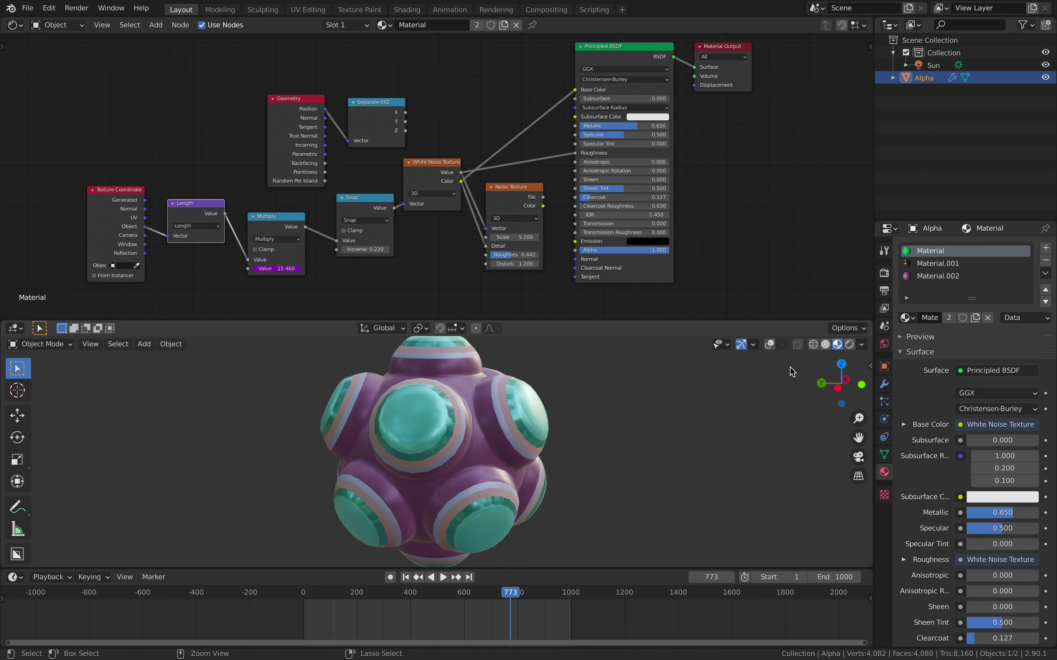
Remove the Material.001 and Material.002 slots from the ball.
{"action": "left_click", "coordinate": [963, 264]}
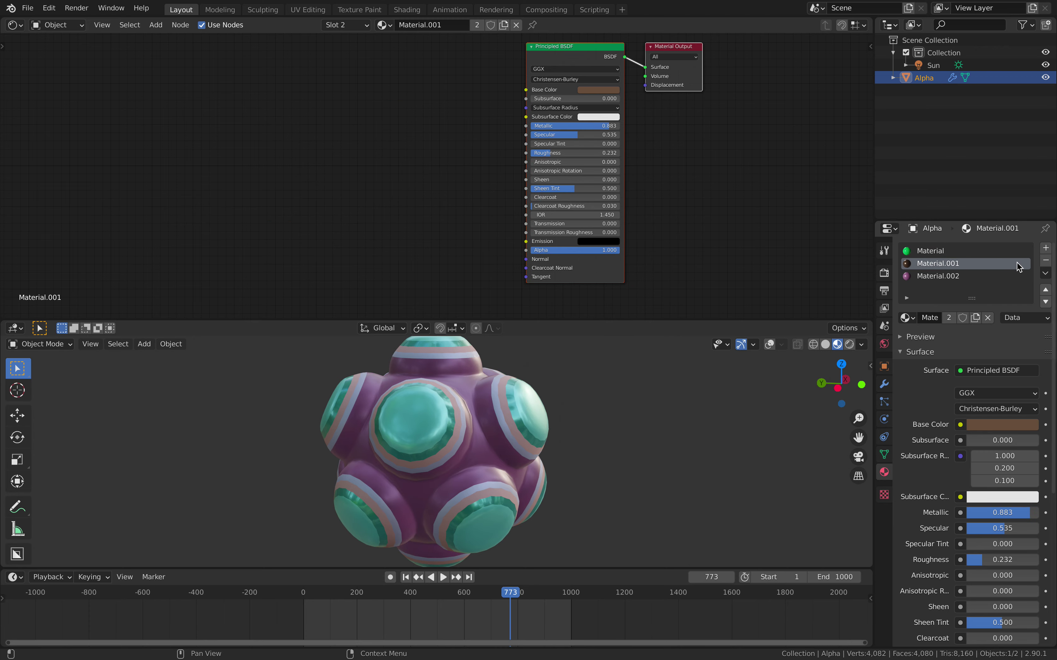
{"action": "left_click", "coordinate": [1046, 262]}
{"action": "left_click", "coordinate": [1045, 262]}
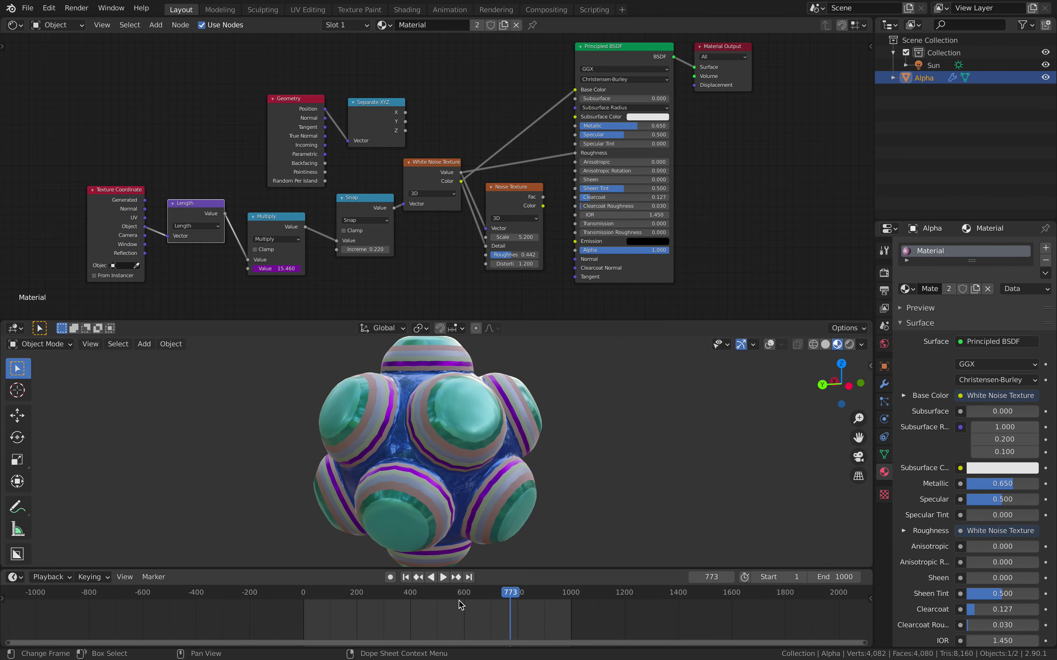
Play the animation, scrub to frame 437, and examine the banded shader across the whole ball.
{"action": "key", "text": "space"}
{"action": "left_click_drag", "start_coordinate": [470, 597], "coordinate": [420, 593]}
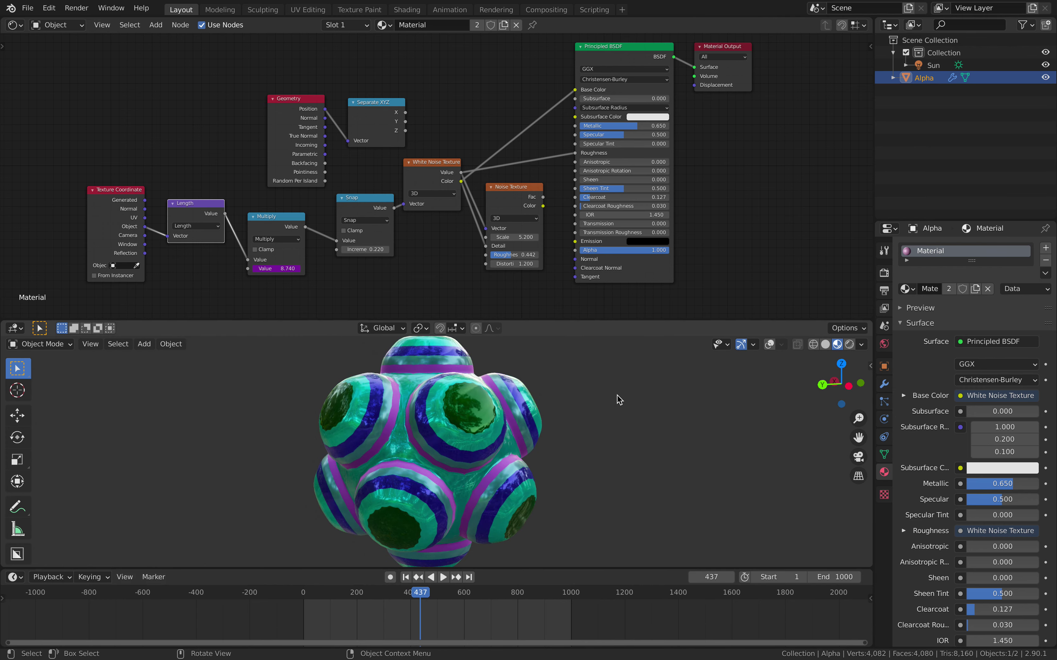
{"action": "scroll", "coordinate": [619, 399], "scroll_direction": "down", "scroll_amount": 3}
{"action": "middle_click_drag", "start_coordinate": [619, 399], "coordinate": [585, 414]}
Switch to the web browser showing the Google image results for "katamari ball".
{"action": "key", "text": "ctrl+Right"}
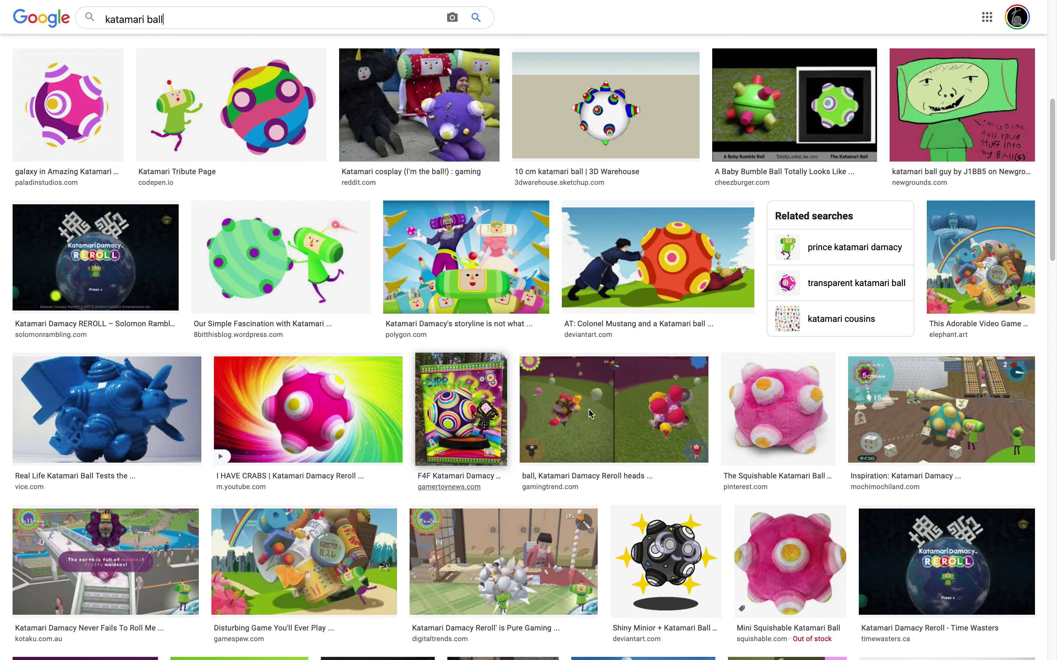